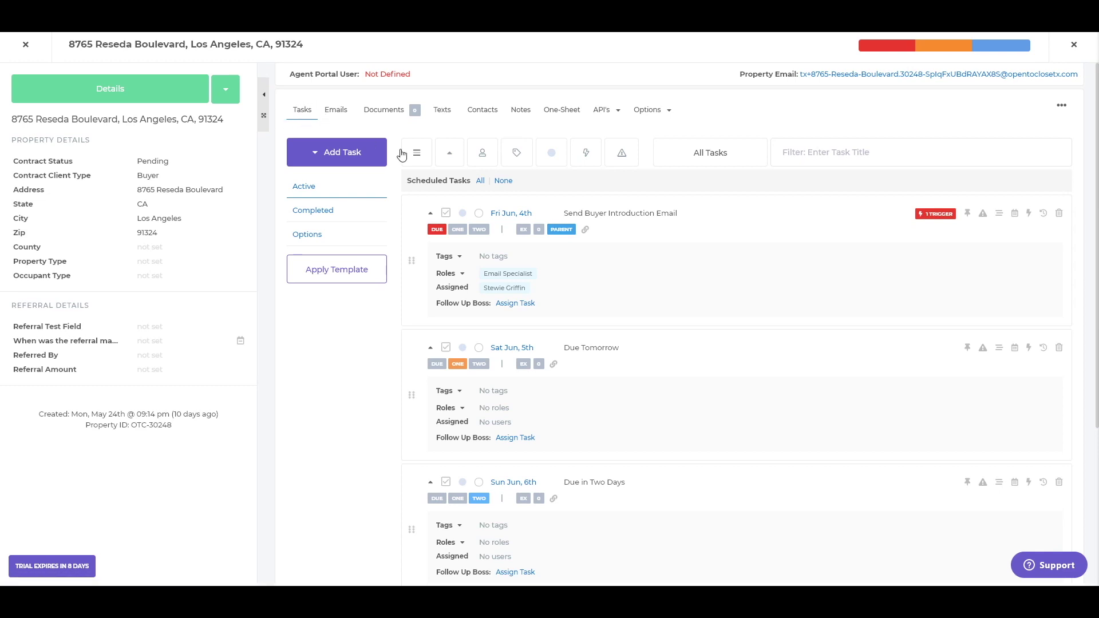
{"action": "scroll", "coordinate": [441, 166], "scroll_direction": "down", "scroll_amount": 4}
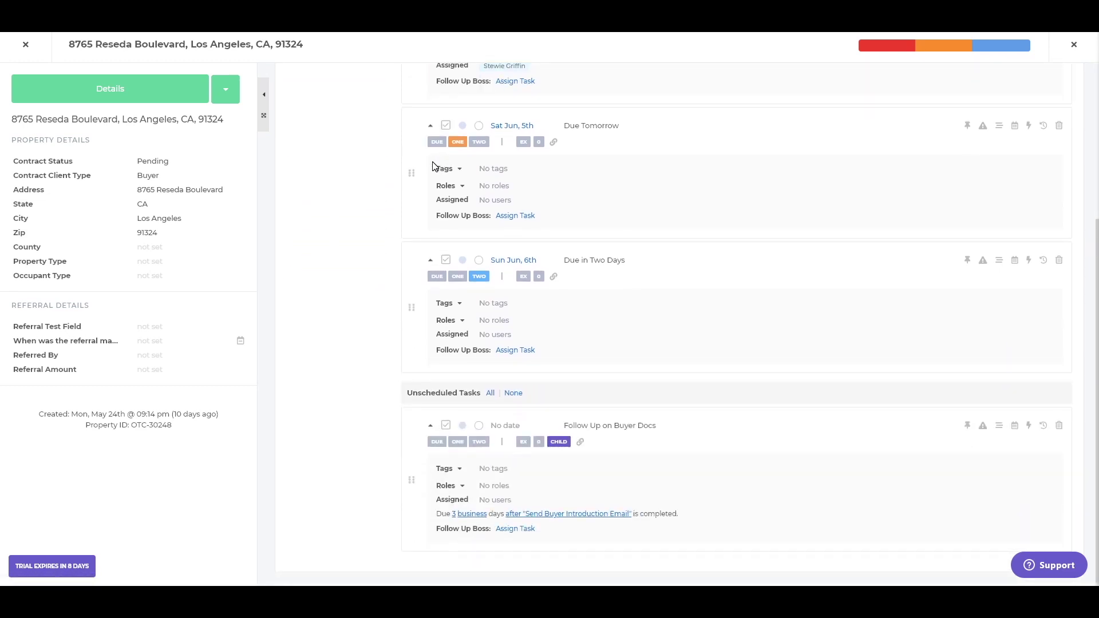
{"action": "scroll", "coordinate": [399, 199], "scroll_direction": "up", "scroll_amount": 5}
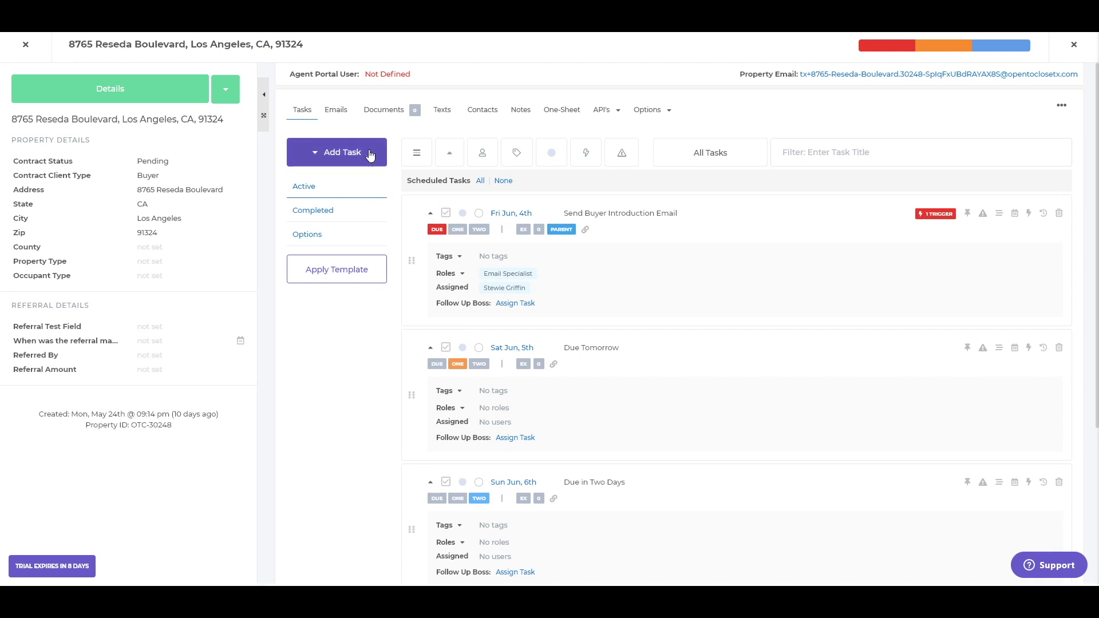
{"action": "left_click", "coordinate": [346, 153]}
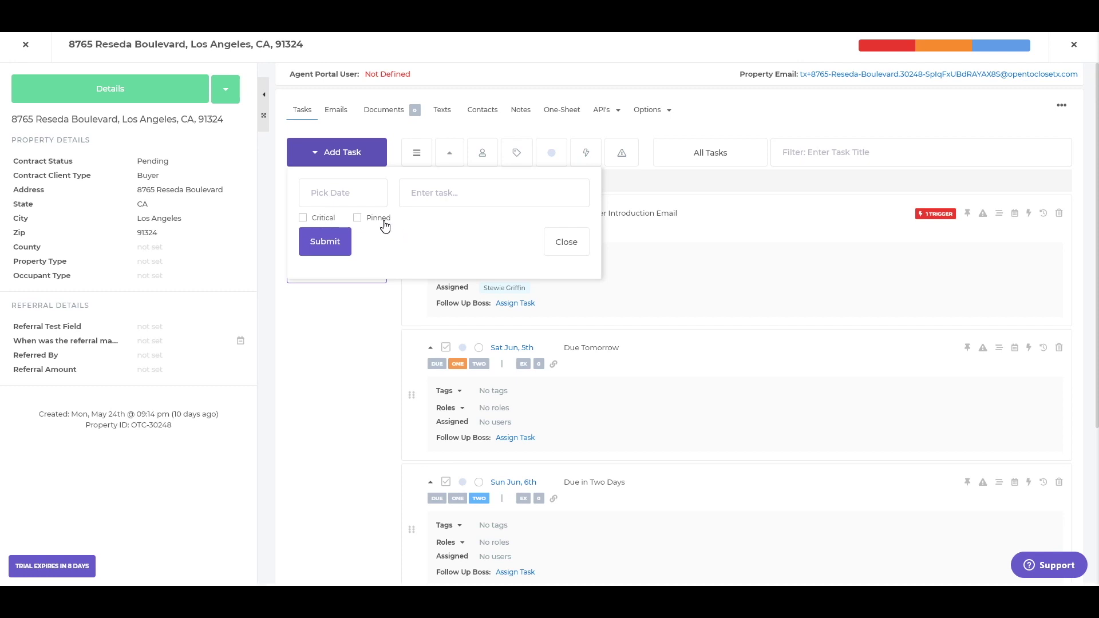
Add a pinned task 'Reminder to Check-In' dated 06/07/2021, submit it, and close the form
{"action": "left_click", "coordinate": [338, 193]}
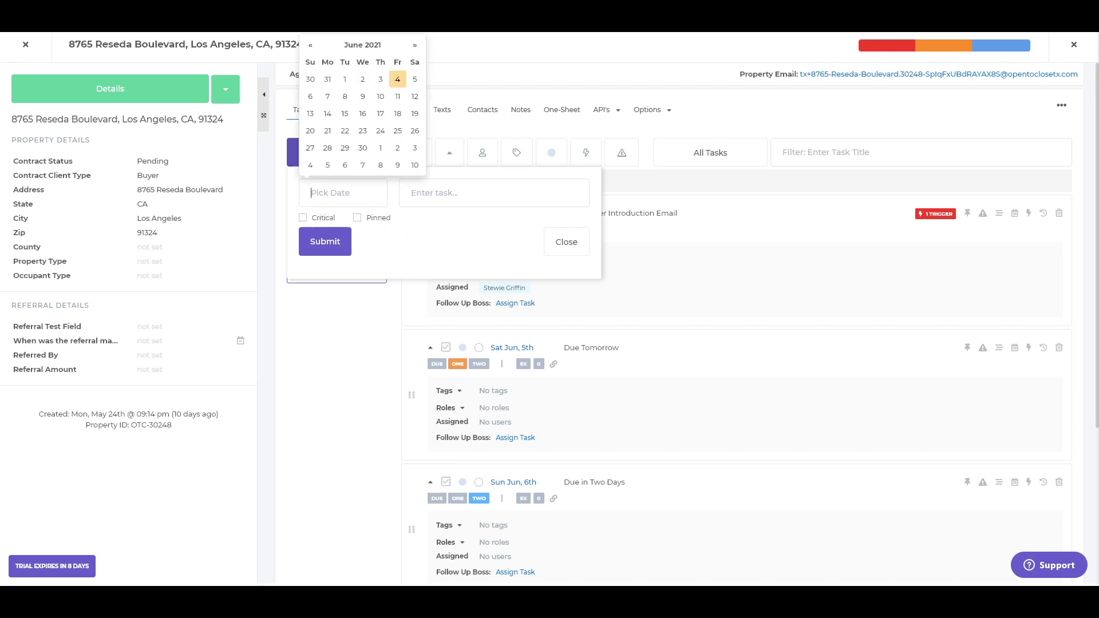
{"action": "left_click", "coordinate": [328, 96]}
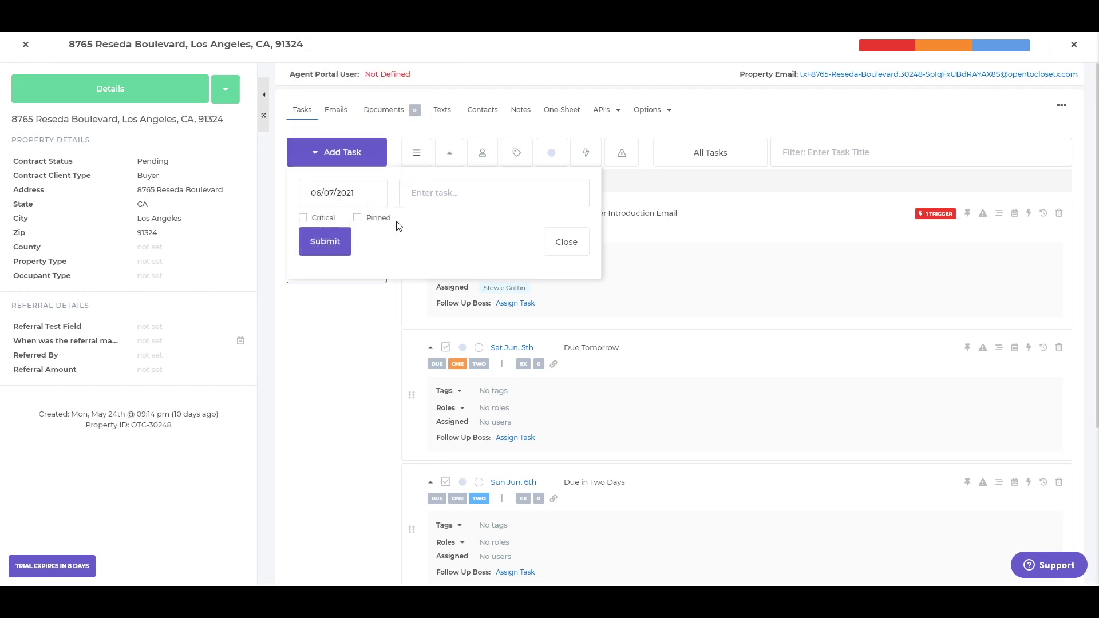
{"action": "left_click", "coordinate": [358, 218]}
{"action": "left_click", "coordinate": [494, 193]}
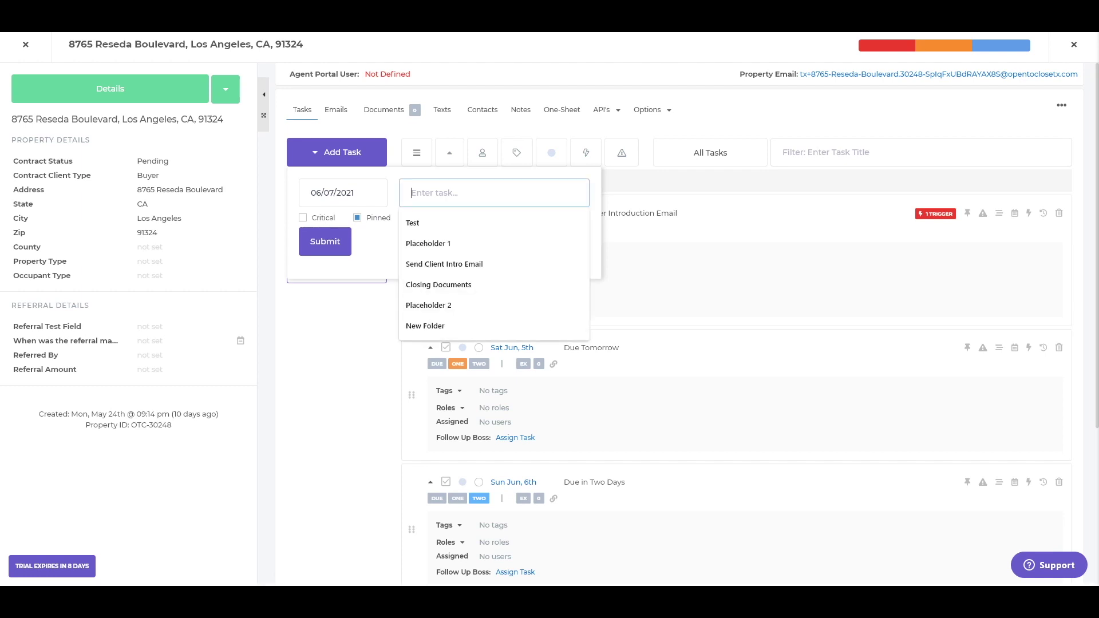
{"action": "type", "text": "Reminder to Check-In"}
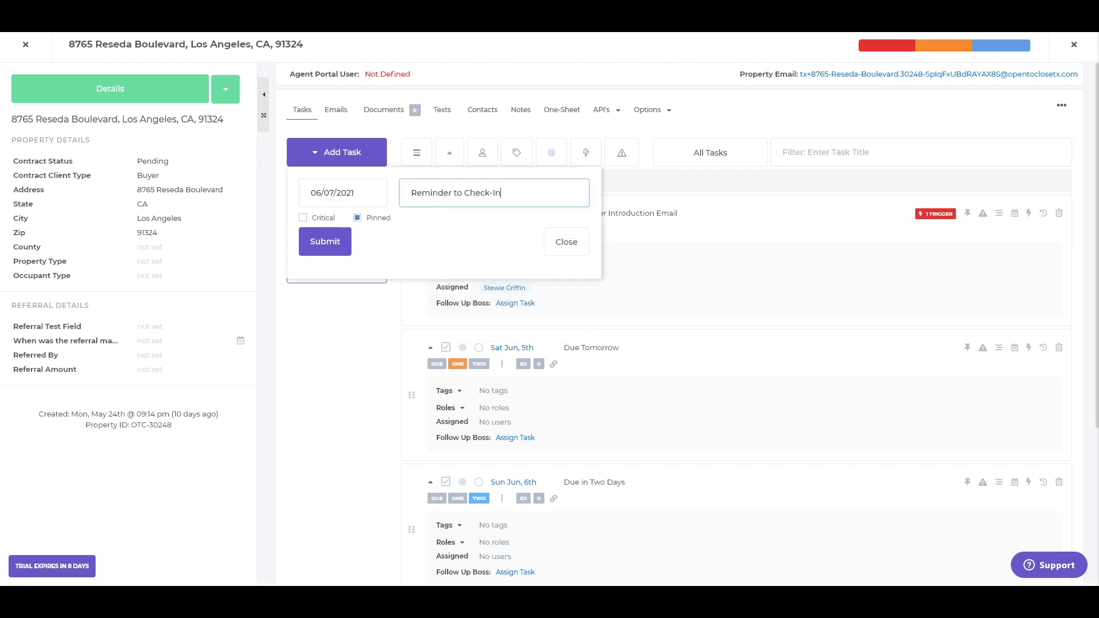
{"action": "left_click", "coordinate": [328, 252]}
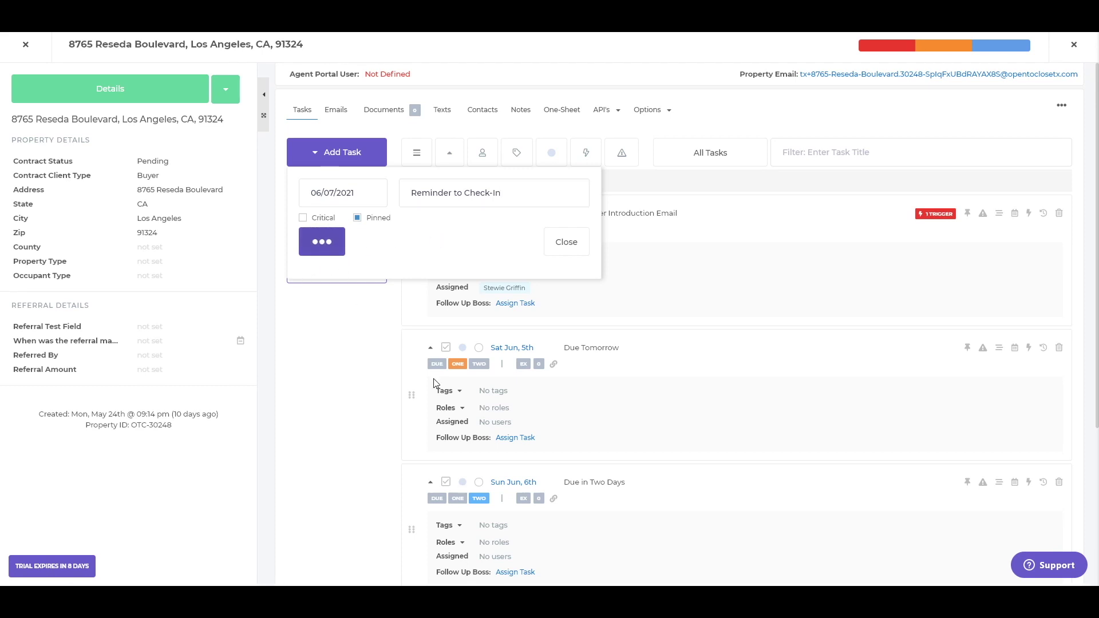
{"action": "left_click", "coordinate": [579, 256]}
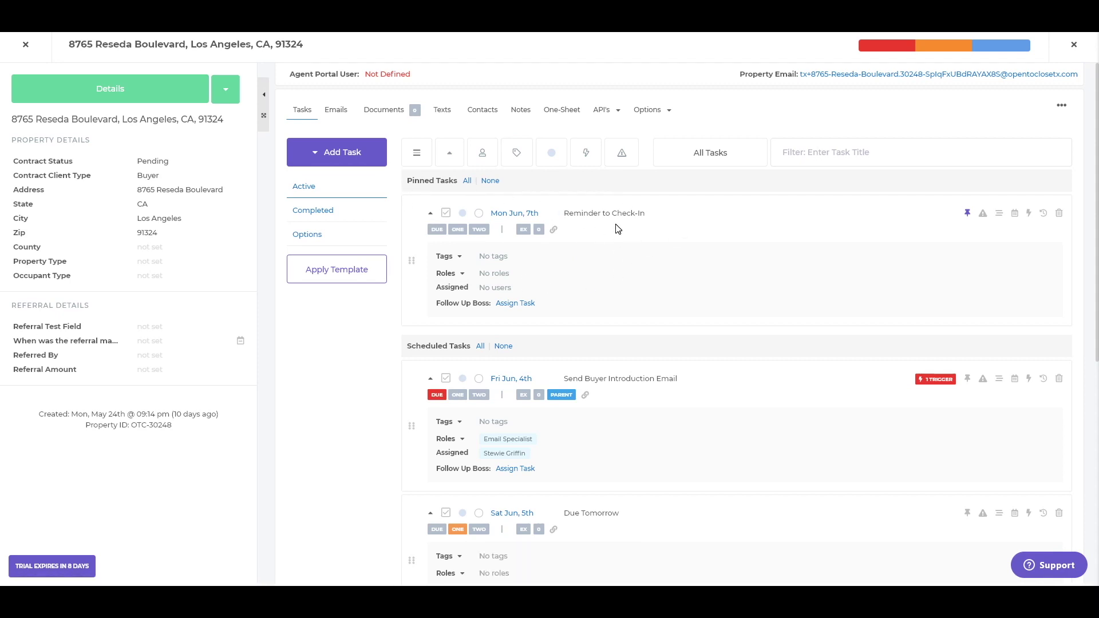
{"action": "scroll", "coordinate": [617, 229], "scroll_direction": "down", "scroll_amount": 3}
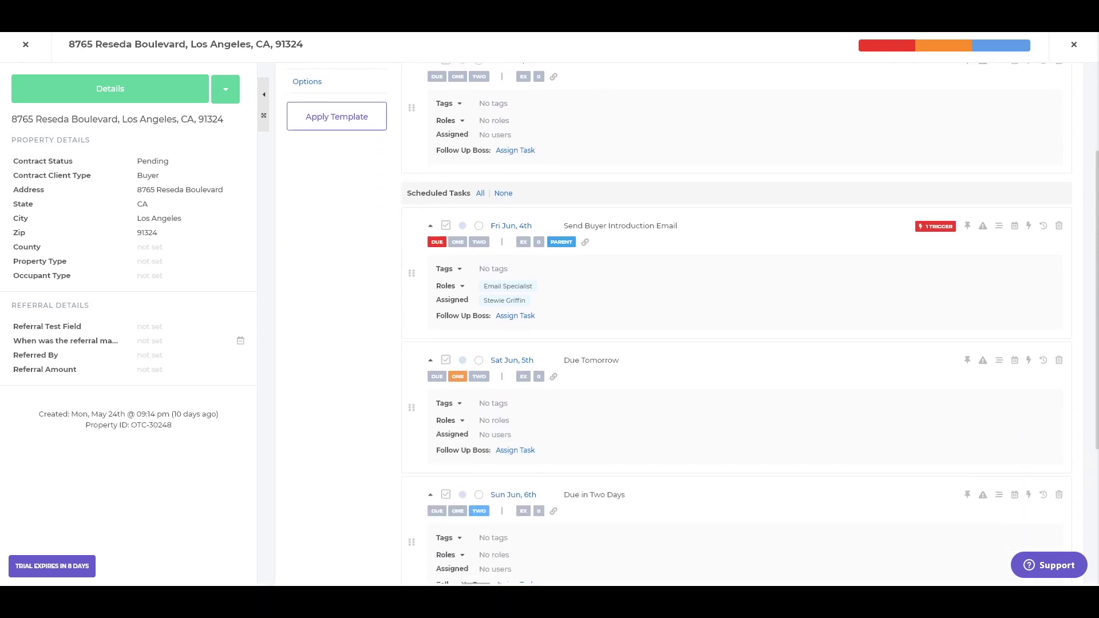
{"action": "scroll", "coordinate": [378, 221], "scroll_direction": "down", "scroll_amount": 5}
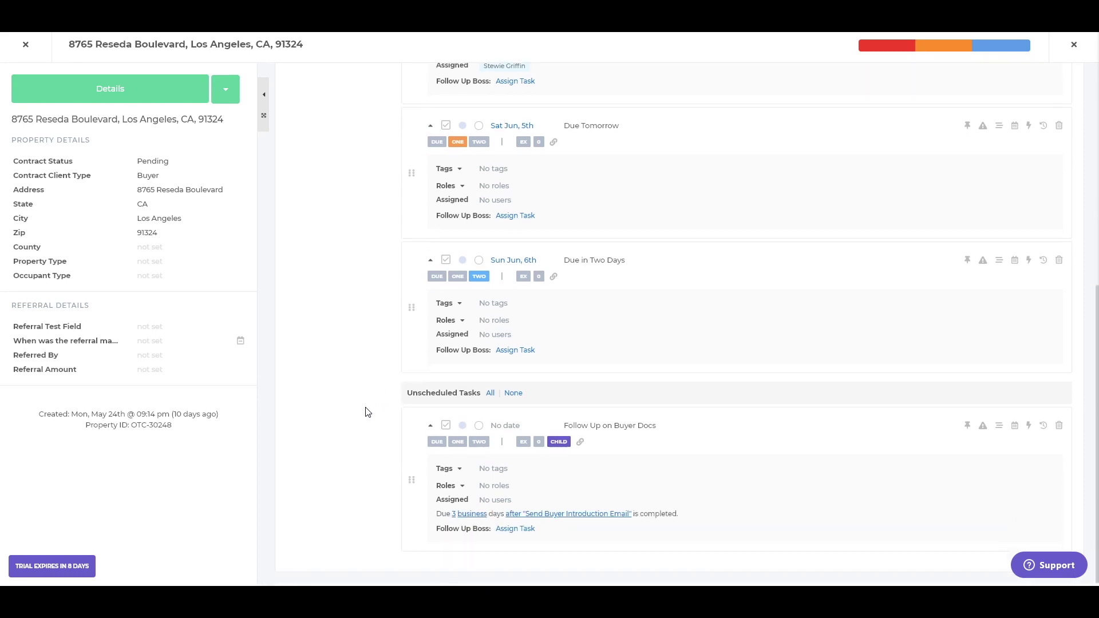
{"action": "scroll", "coordinate": [364, 412], "scroll_direction": "up", "scroll_amount": 3}
{"action": "scroll", "coordinate": [447, 515], "scroll_direction": "up", "scroll_amount": 3}
{"action": "scroll", "coordinate": [515, 461], "scroll_direction": "down", "scroll_amount": 6}
{"action": "scroll", "coordinate": [551, 123], "scroll_direction": "up", "scroll_amount": 1}
{"action": "scroll", "coordinate": [570, 344], "scroll_direction": "down", "scroll_amount": 1}
{"action": "scroll", "coordinate": [532, 483], "scroll_direction": "up", "scroll_amount": 8}
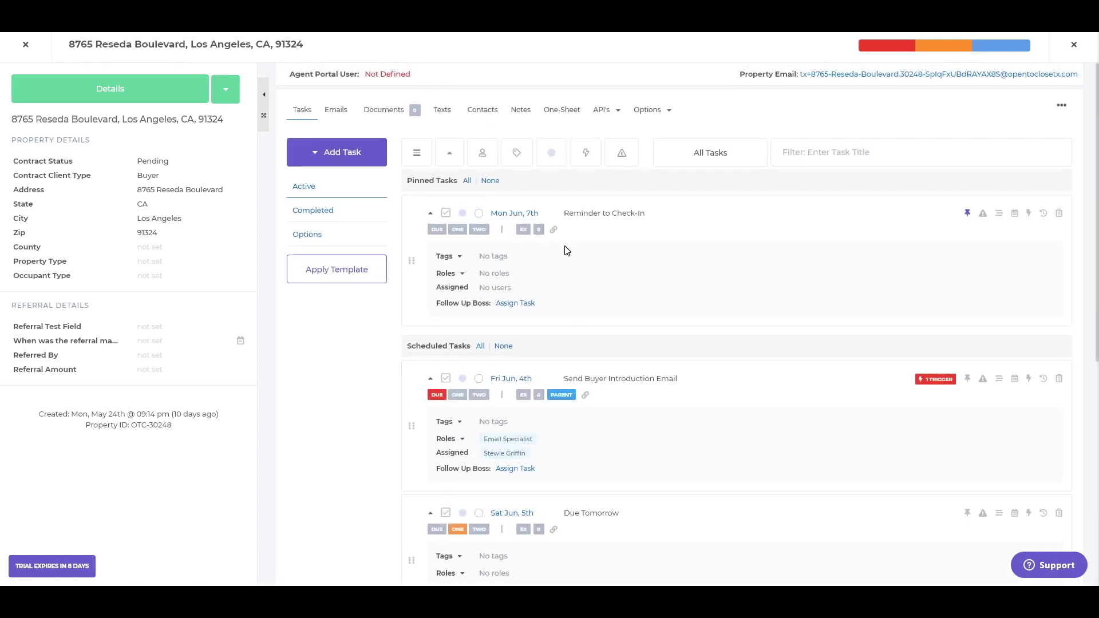
Flag Reminder to Check-In as critical and close its internal details unchanged
{"action": "left_click", "coordinate": [983, 221]}
{"action": "left_click", "coordinate": [999, 214]}
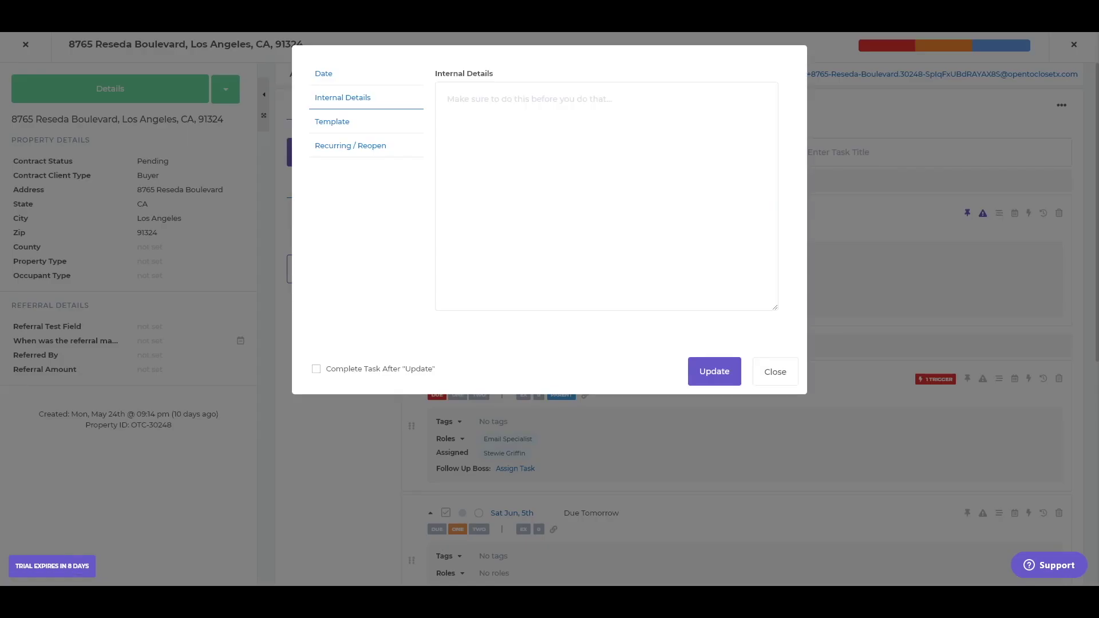
{"action": "left_click", "coordinate": [775, 372]}
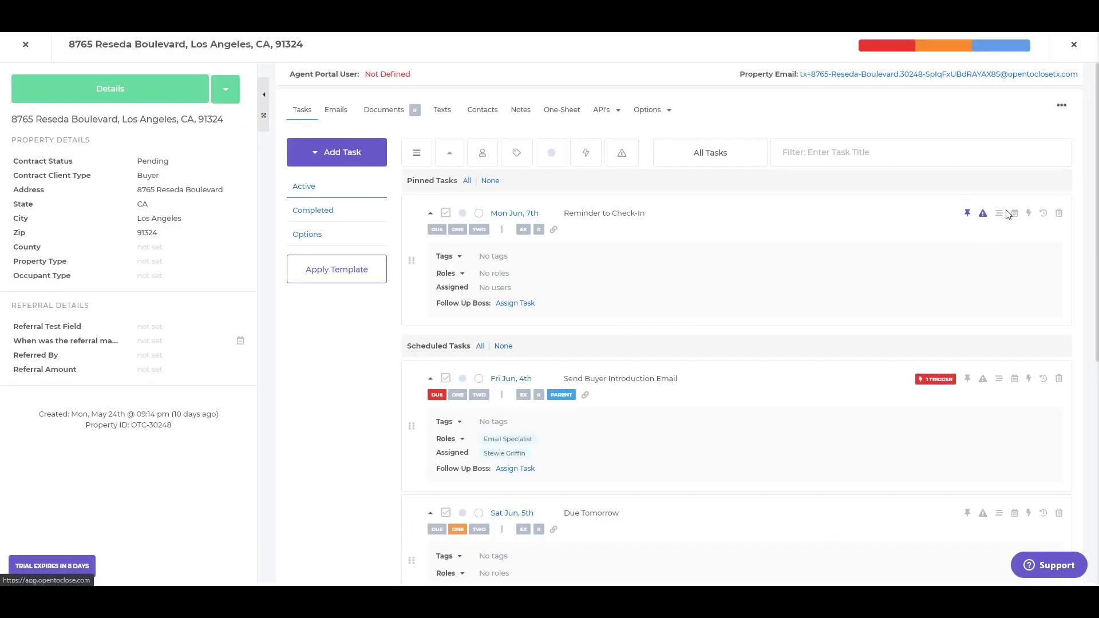
Review the task's Date Options (Property Date and Task) and close without saving
{"action": "left_click", "coordinate": [1013, 215]}
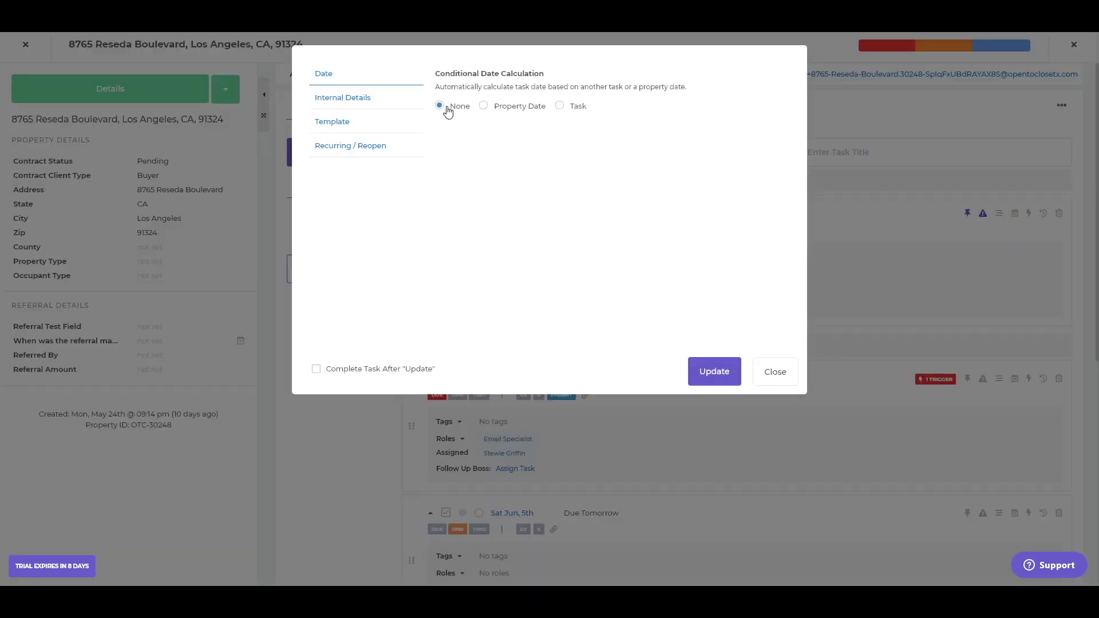
{"action": "left_click", "coordinate": [501, 112]}
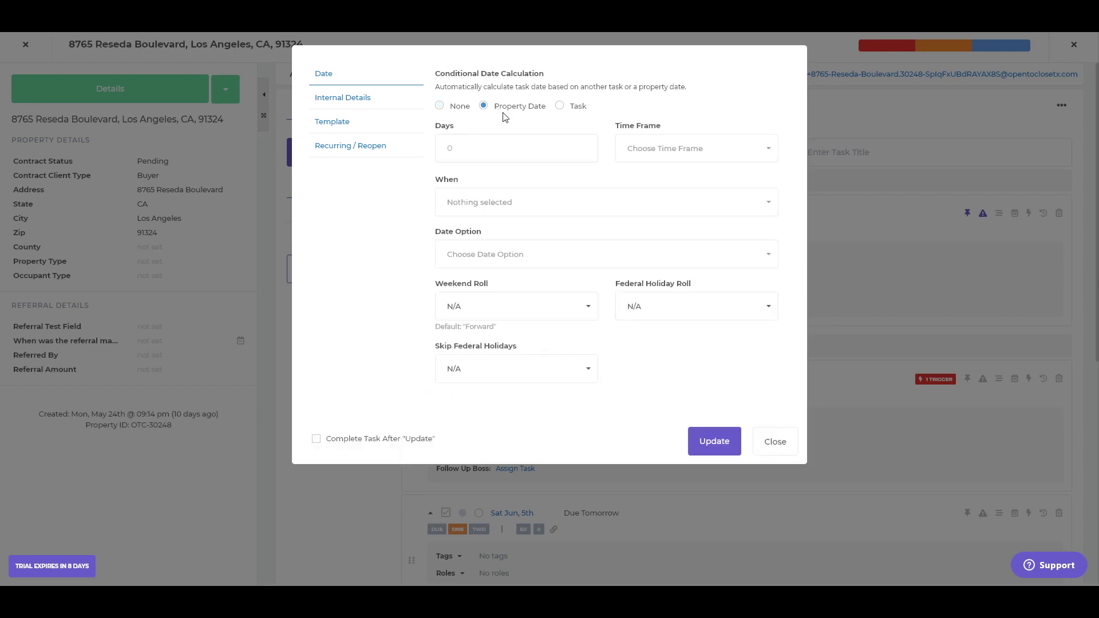
{"action": "left_click", "coordinate": [449, 149]}
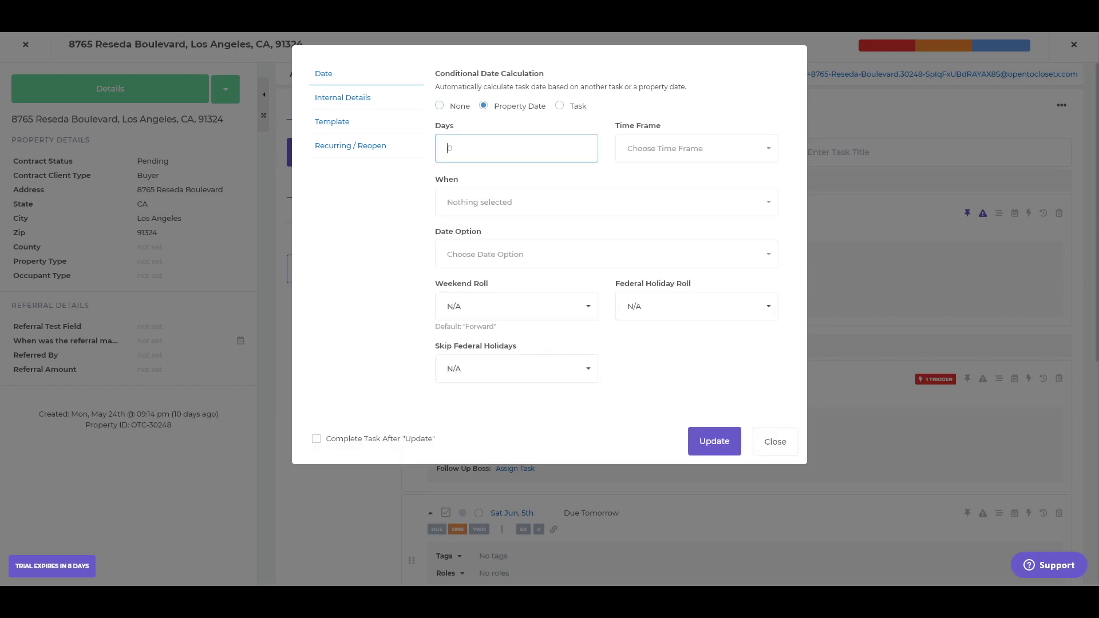
{"action": "left_click", "coordinate": [687, 149]}
{"action": "left_click", "coordinate": [504, 207]}
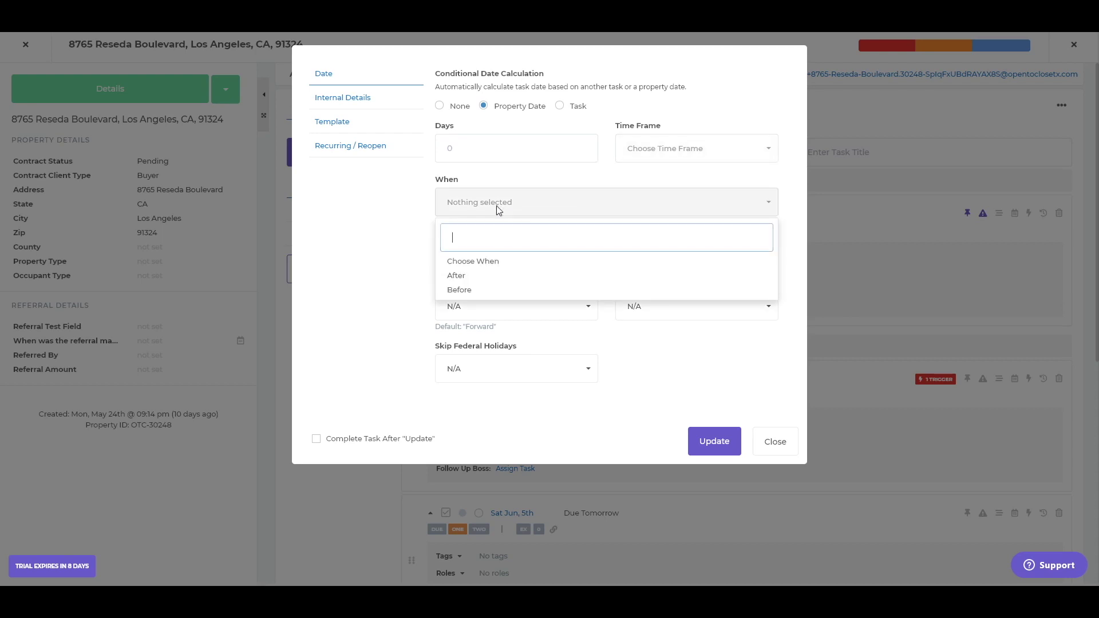
{"action": "left_click", "coordinate": [456, 276]}
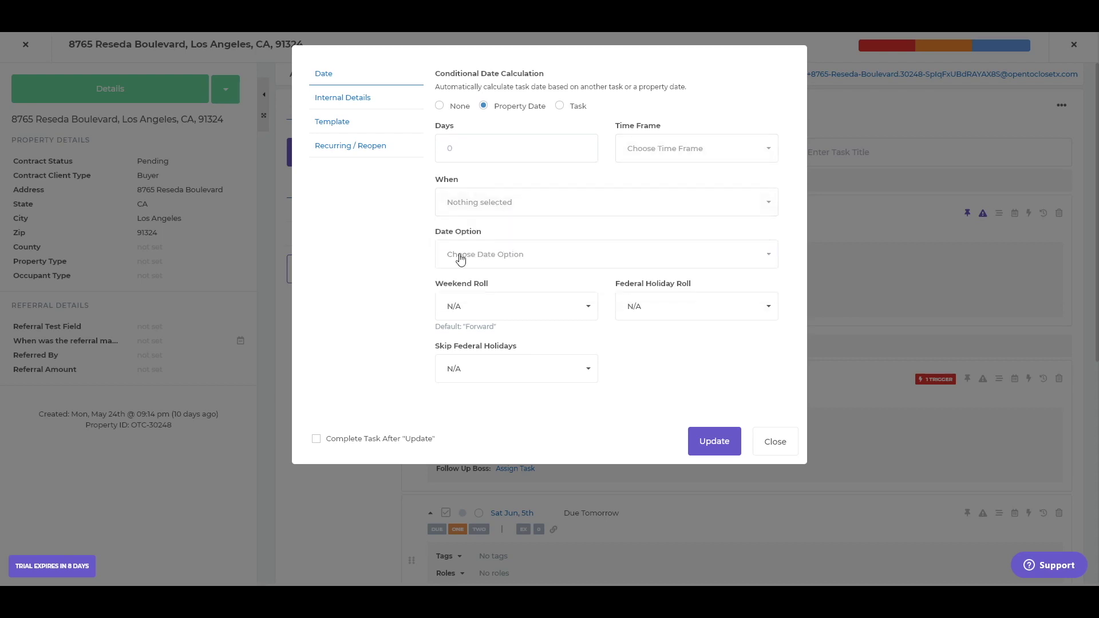
{"action": "left_click", "coordinate": [491, 256]}
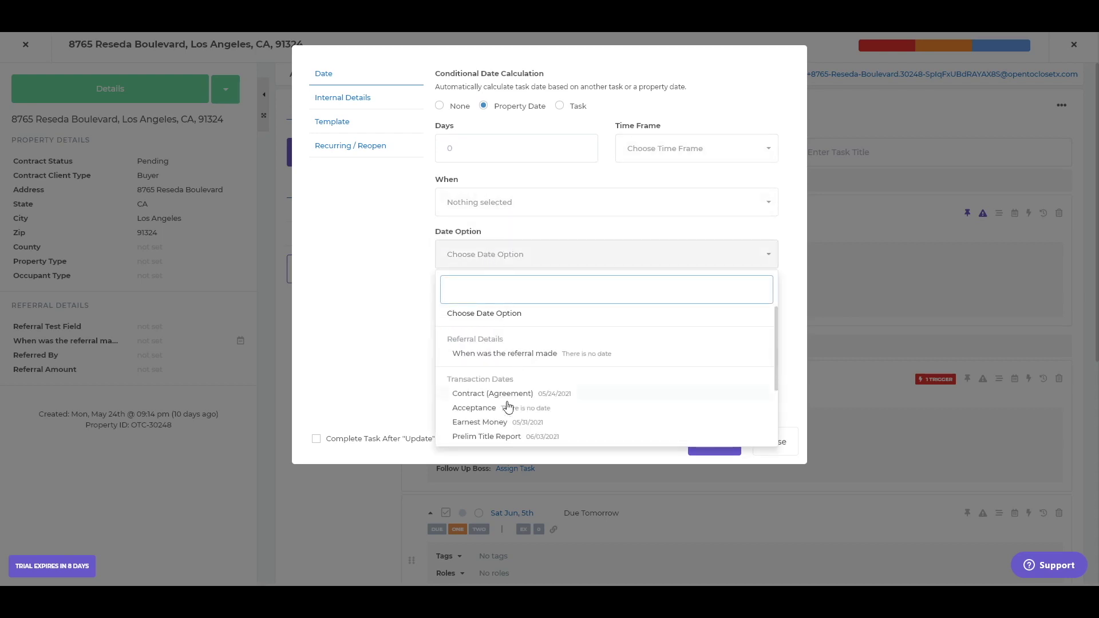
{"action": "left_click", "coordinate": [394, 331]}
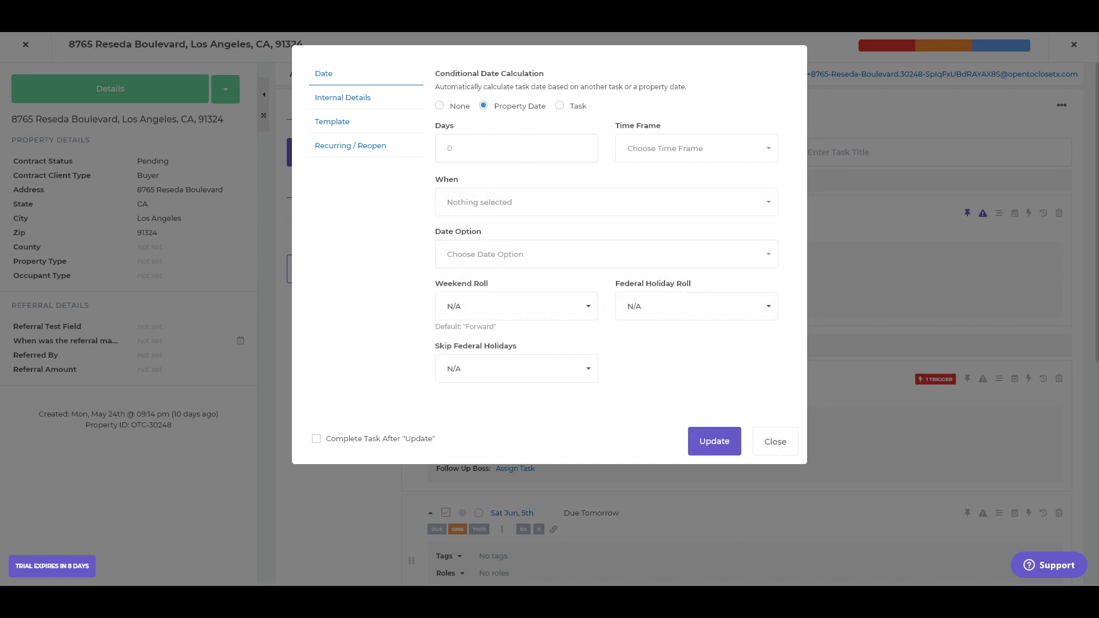
{"action": "left_click", "coordinate": [566, 107]}
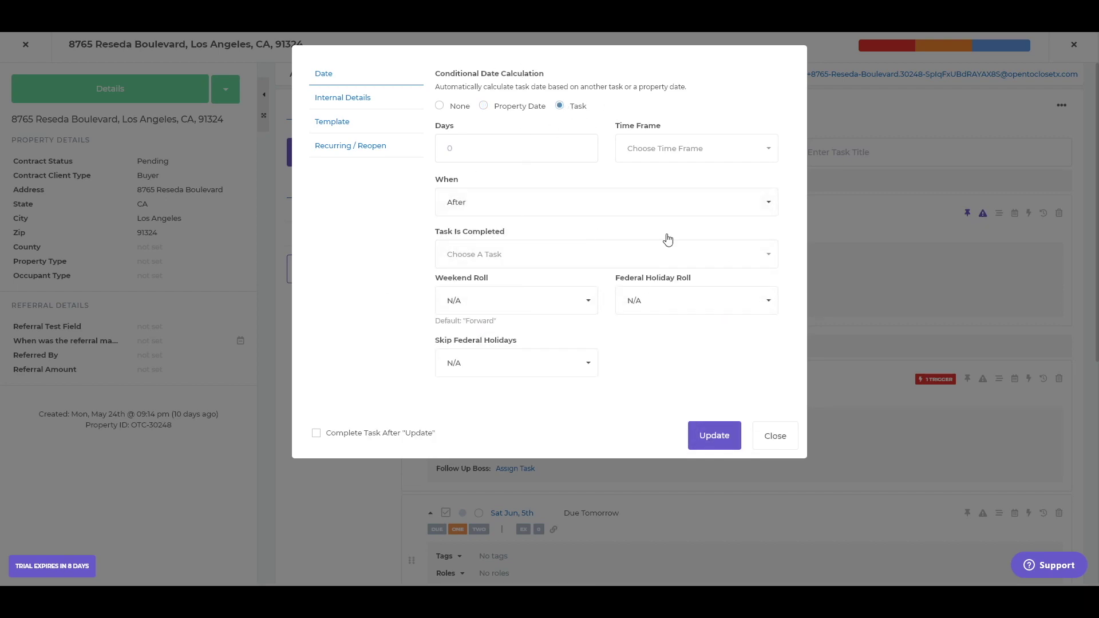
{"action": "left_click", "coordinate": [775, 437]}
{"action": "scroll", "coordinate": [566, 328], "scroll_direction": "down", "scroll_amount": 5}
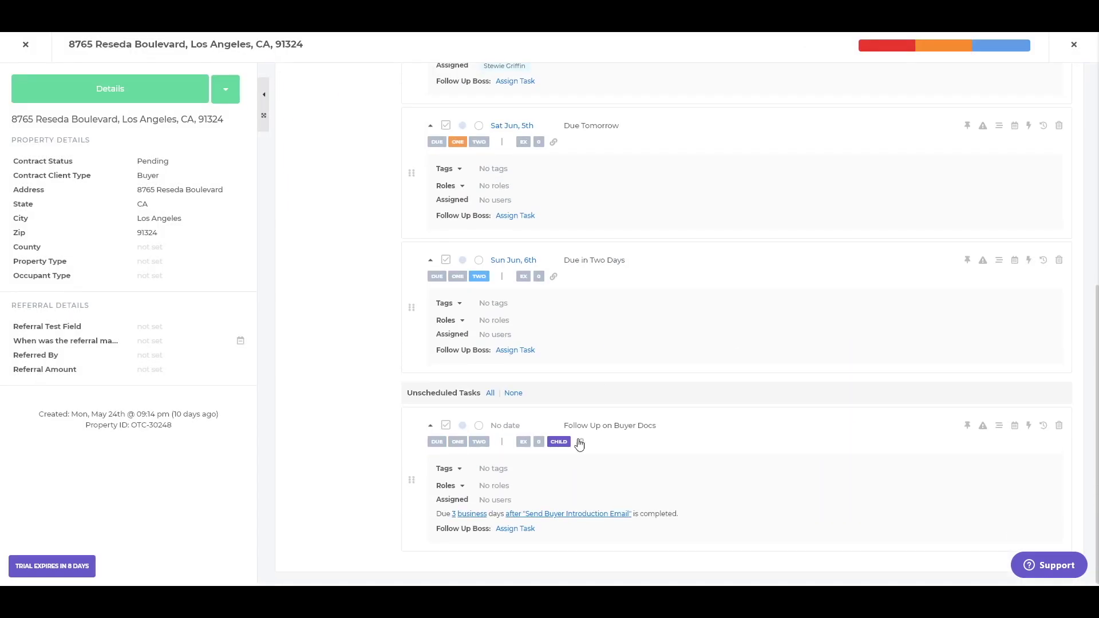
{"action": "scroll", "coordinate": [570, 475], "scroll_direction": "up", "scroll_amount": 4}
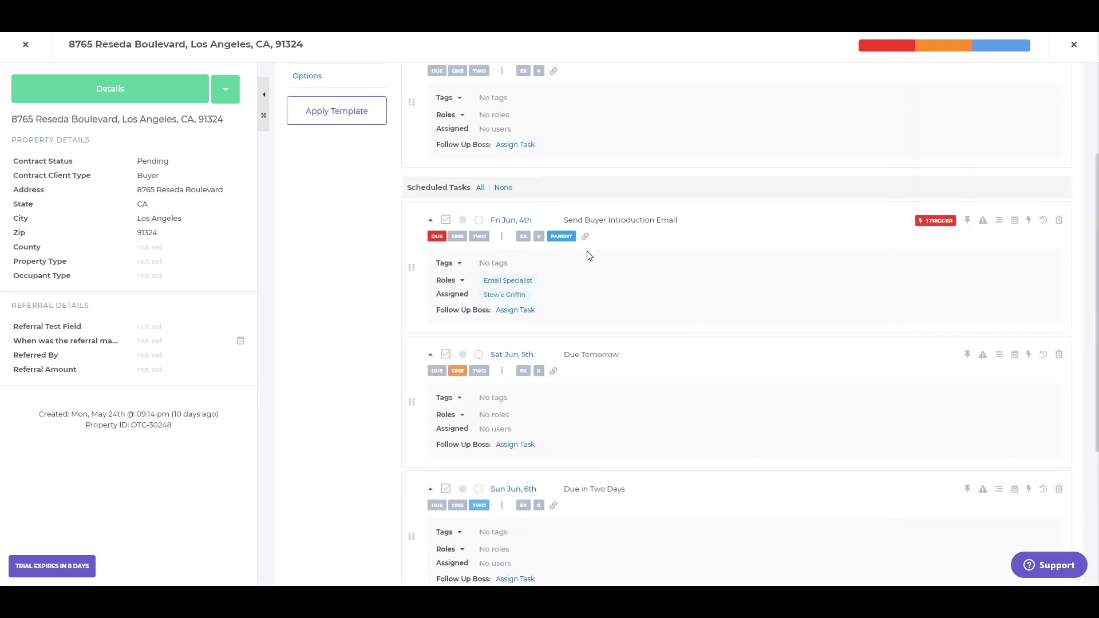
{"action": "scroll", "coordinate": [590, 256], "scroll_direction": "up", "scroll_amount": 3}
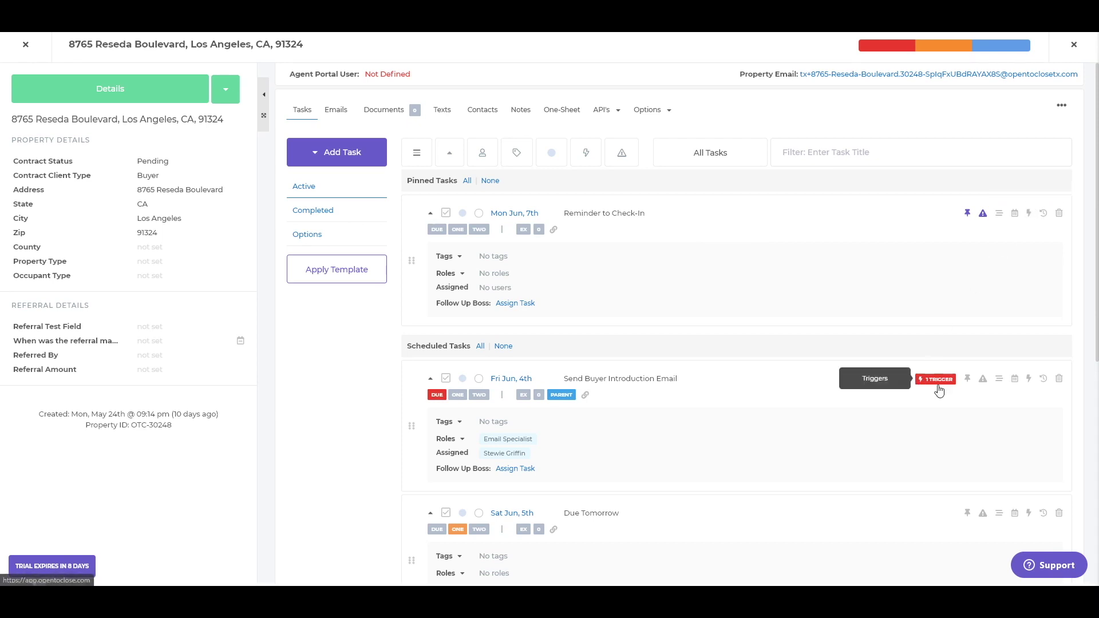
{"action": "left_click", "coordinate": [1044, 214]}
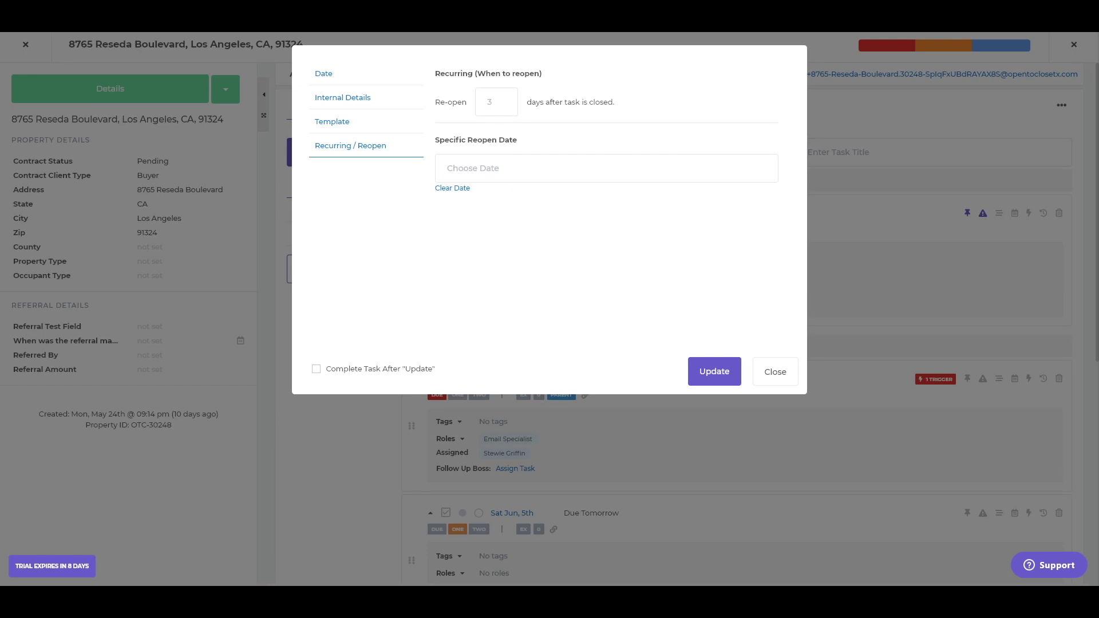
{"action": "left_click", "coordinate": [777, 377]}
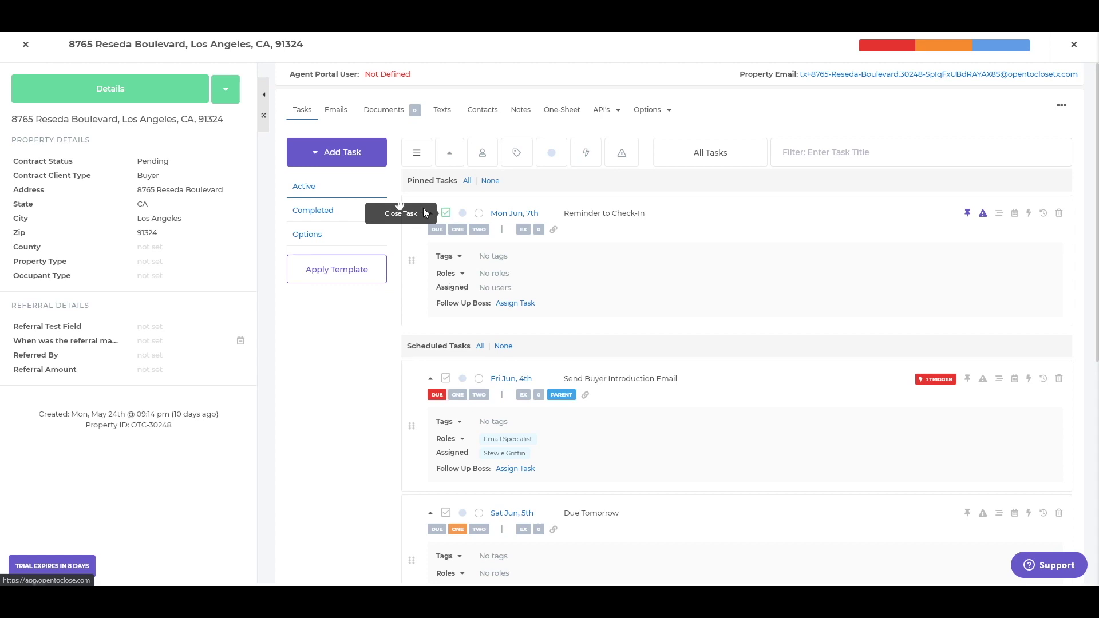
{"action": "left_click", "coordinate": [305, 211]}
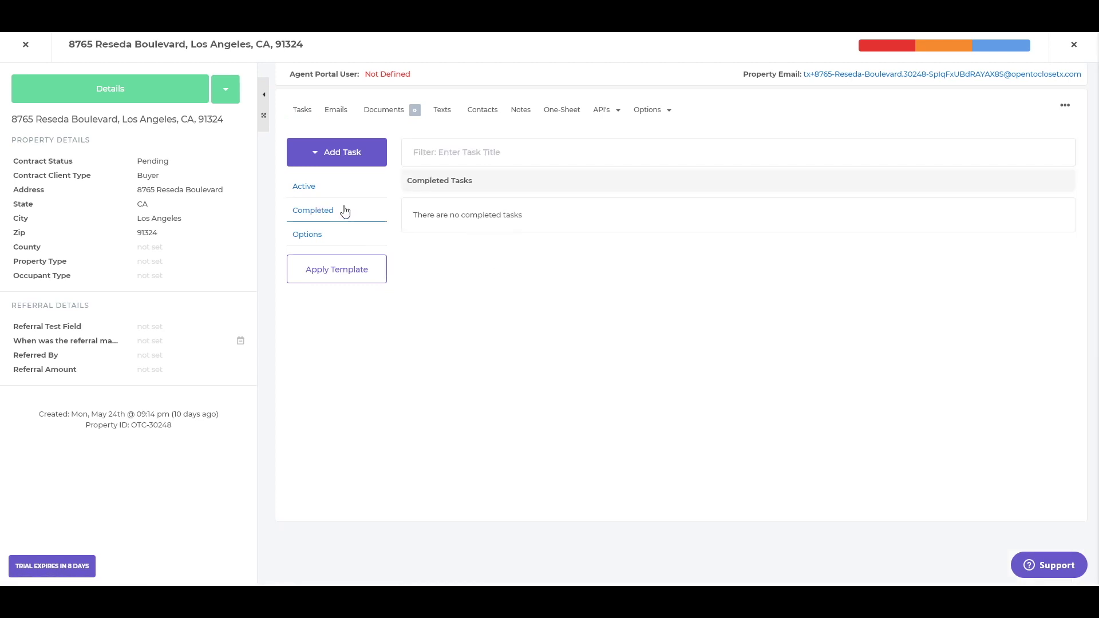
{"action": "left_click", "coordinate": [336, 192]}
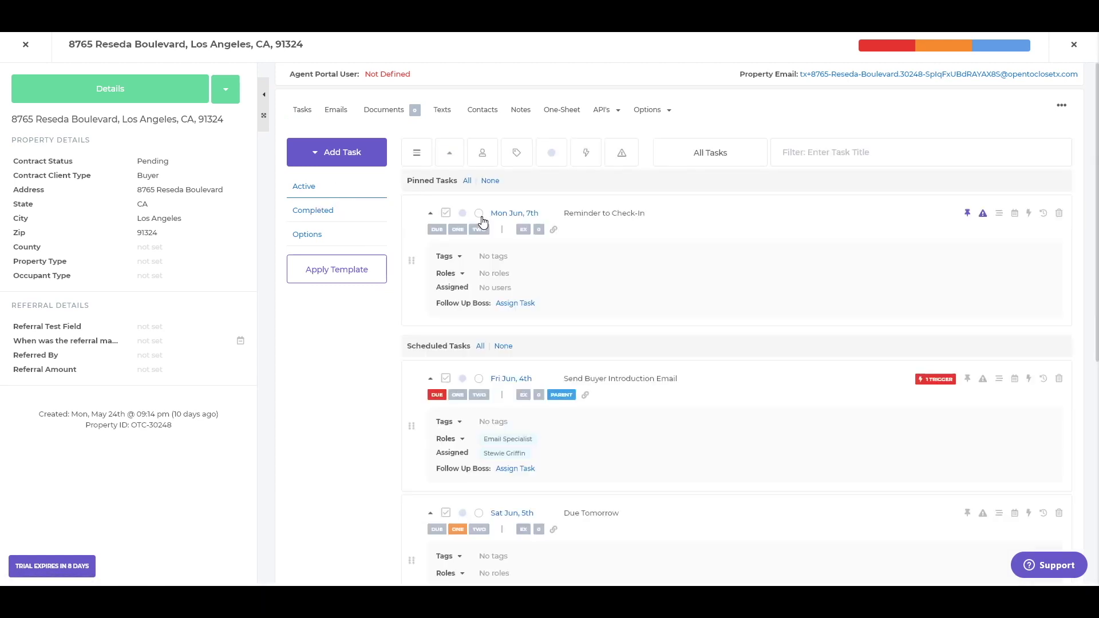
{"action": "left_click", "coordinate": [463, 213]}
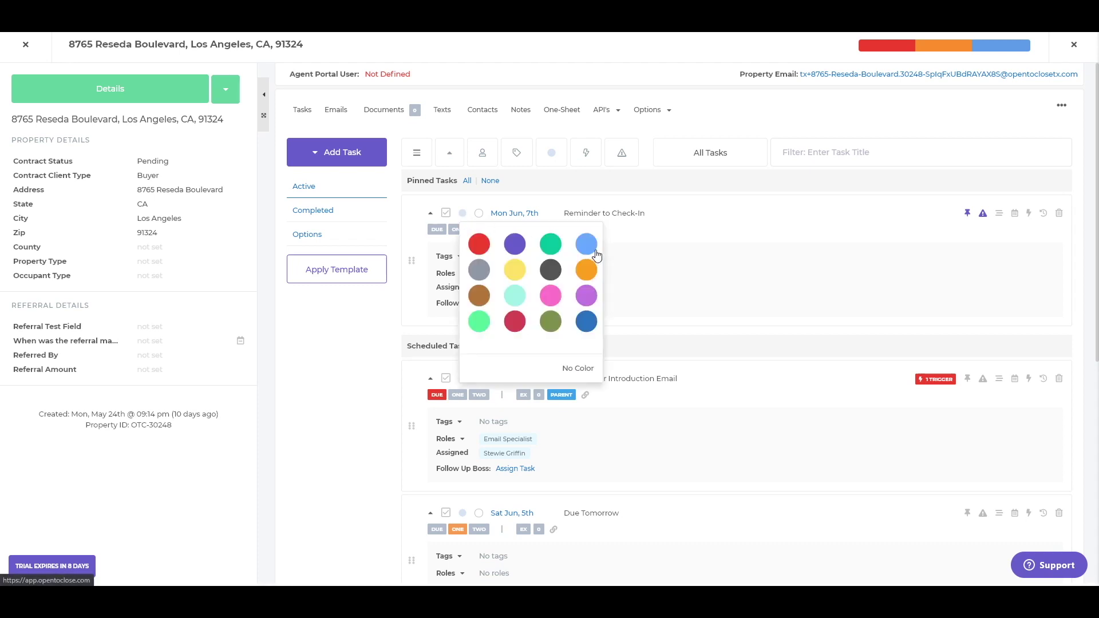
{"action": "left_click", "coordinate": [444, 280]}
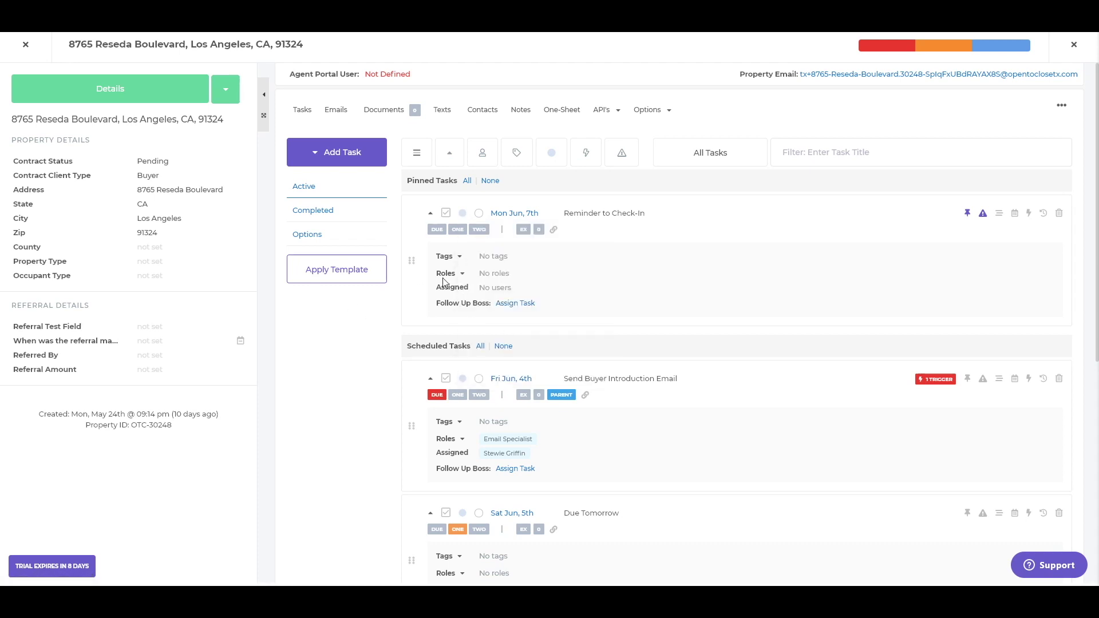
{"action": "left_click", "coordinate": [479, 215]}
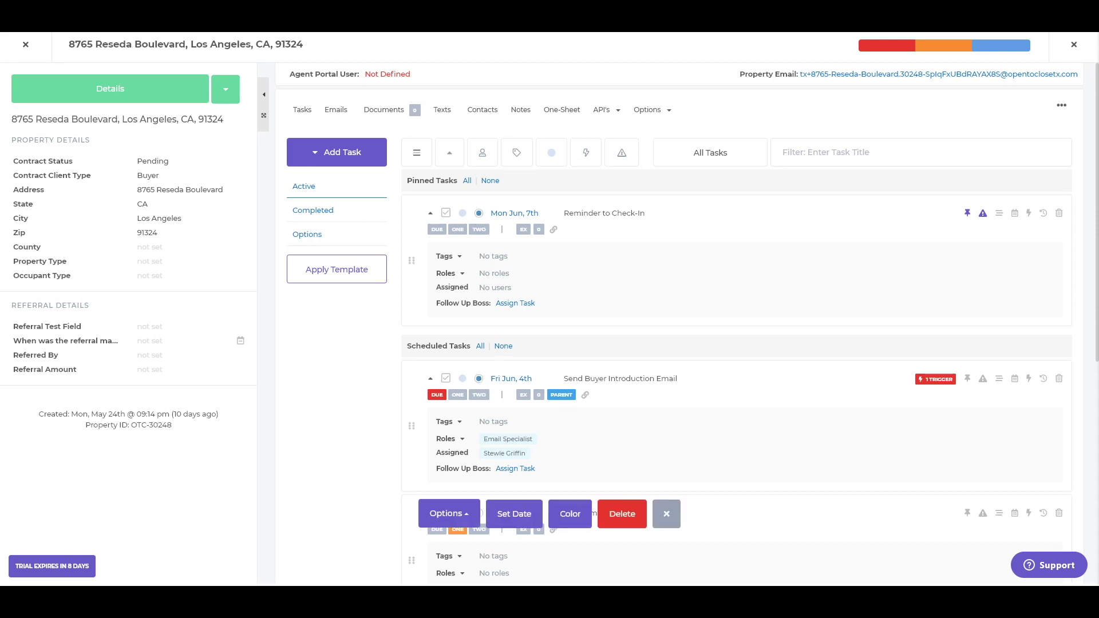
{"action": "scroll", "coordinate": [481, 446], "scroll_direction": "down", "scroll_amount": 1}
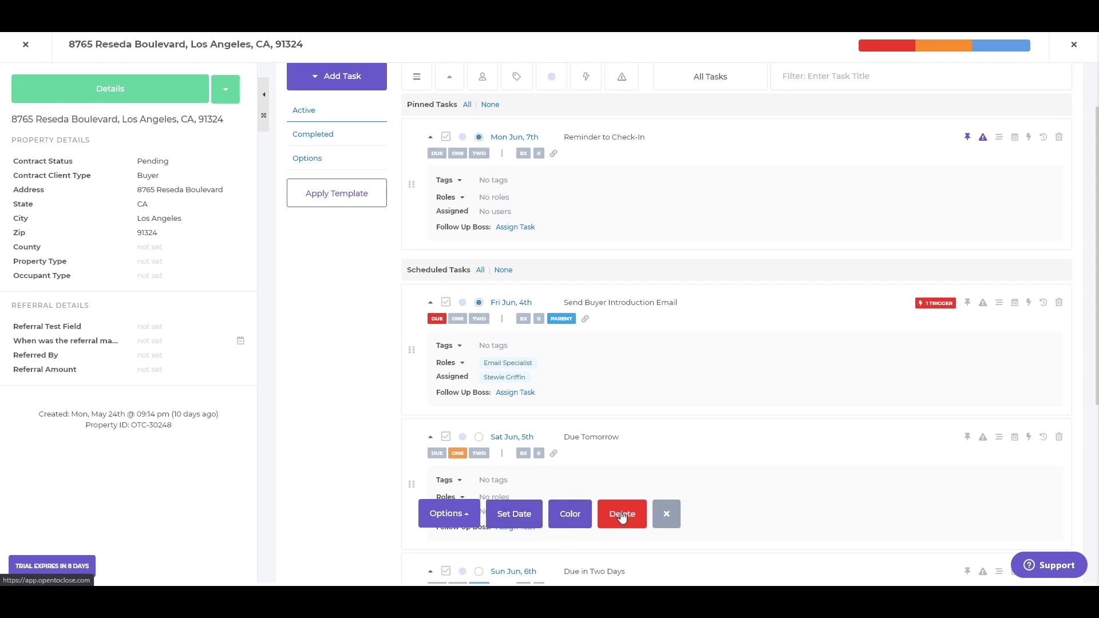
{"action": "scroll", "coordinate": [436, 410], "scroll_direction": "up", "scroll_amount": 1}
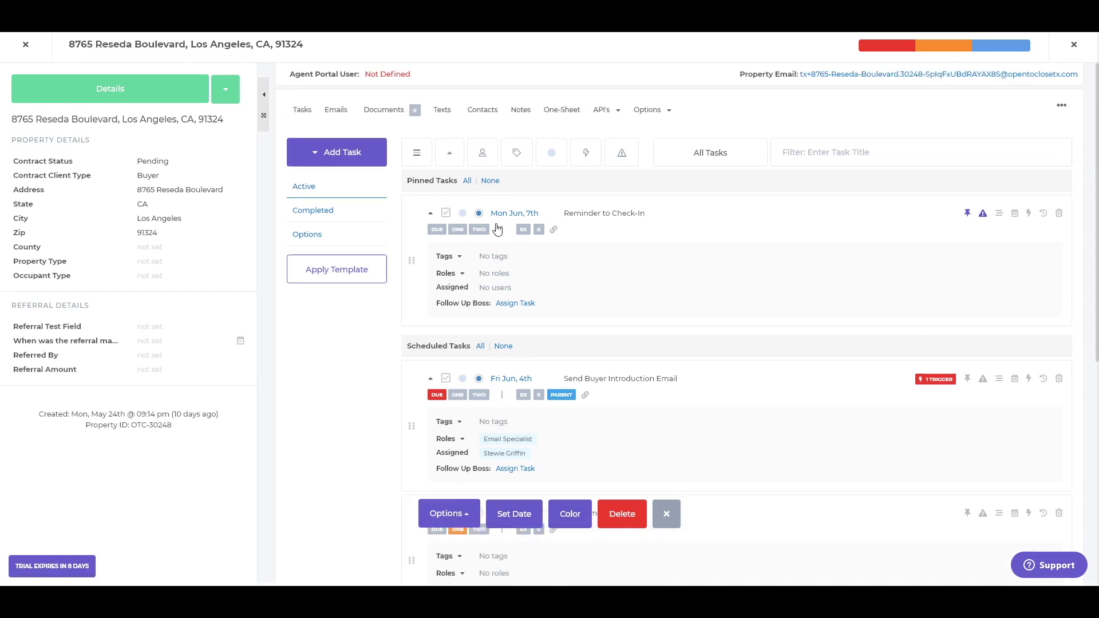
{"action": "left_click", "coordinate": [666, 514]}
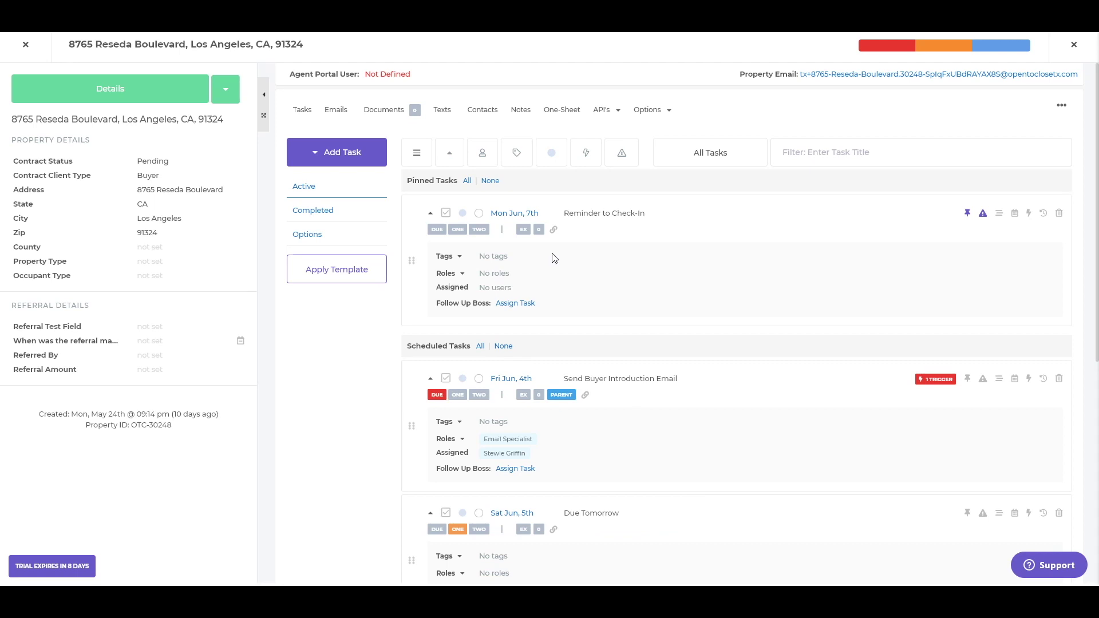
{"action": "left_click", "coordinate": [467, 181]}
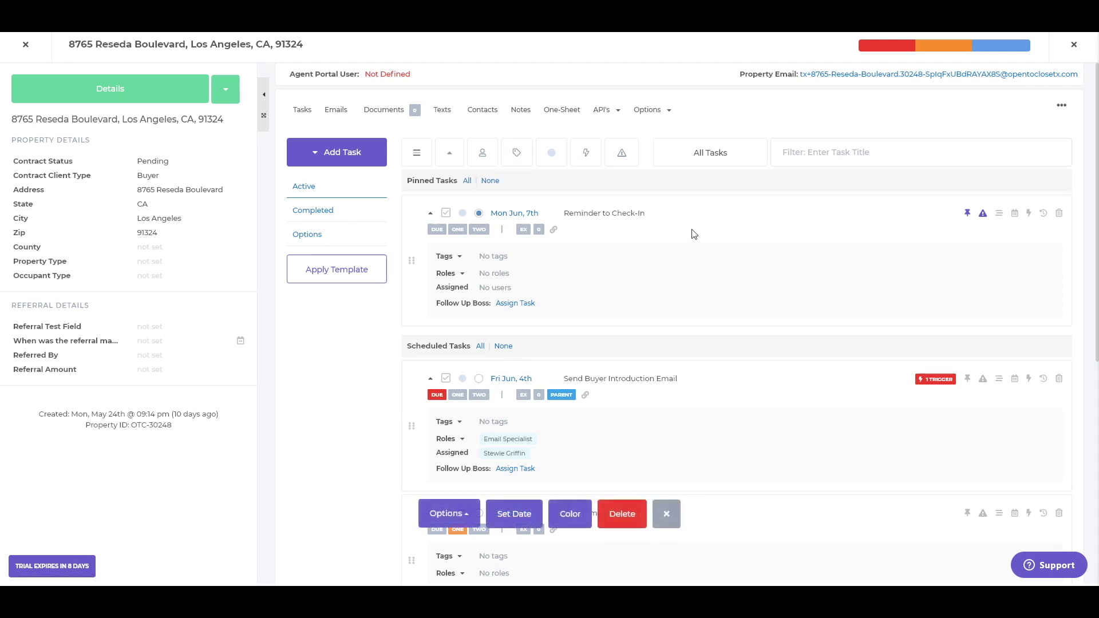
{"action": "left_click", "coordinate": [491, 181]}
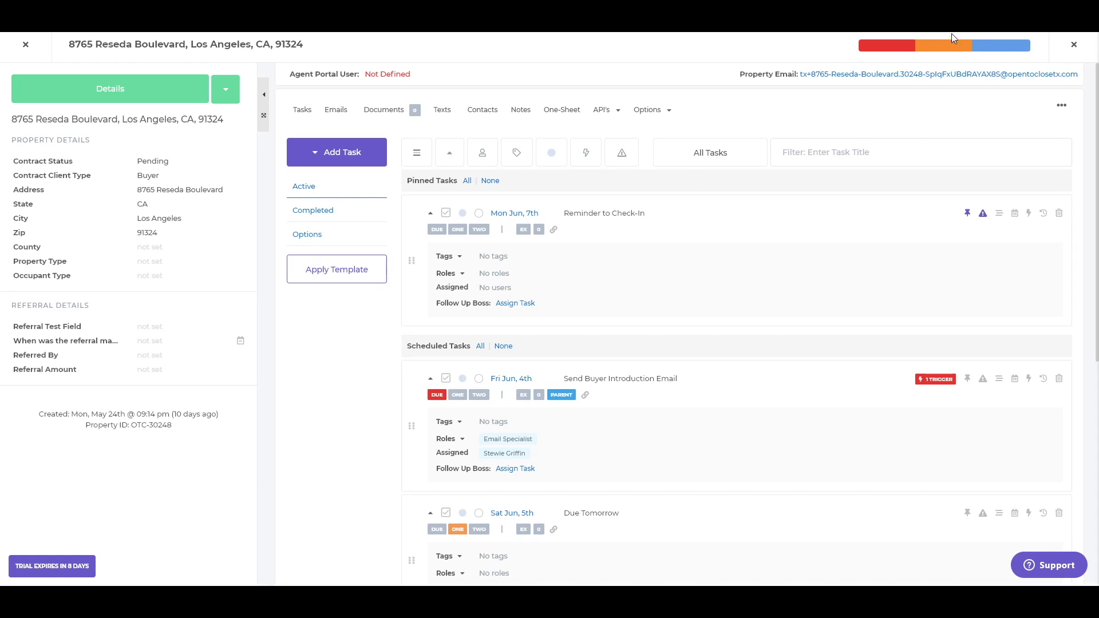
{"action": "scroll", "coordinate": [452, 257], "scroll_direction": "down", "scroll_amount": 3}
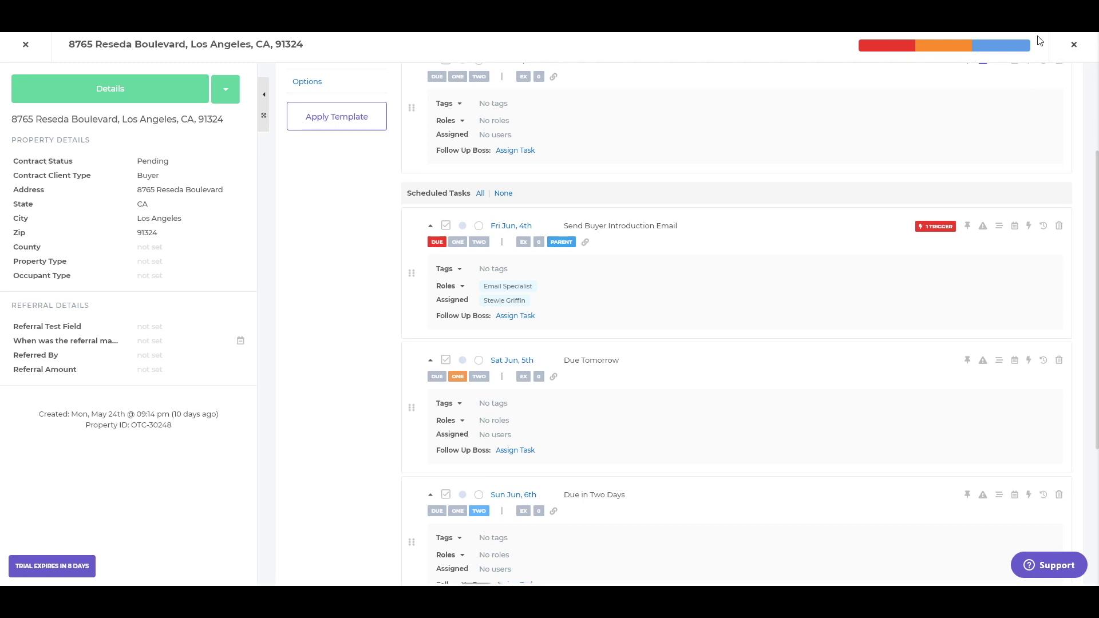
{"action": "scroll", "coordinate": [702, 400], "scroll_direction": "down", "scroll_amount": 5}
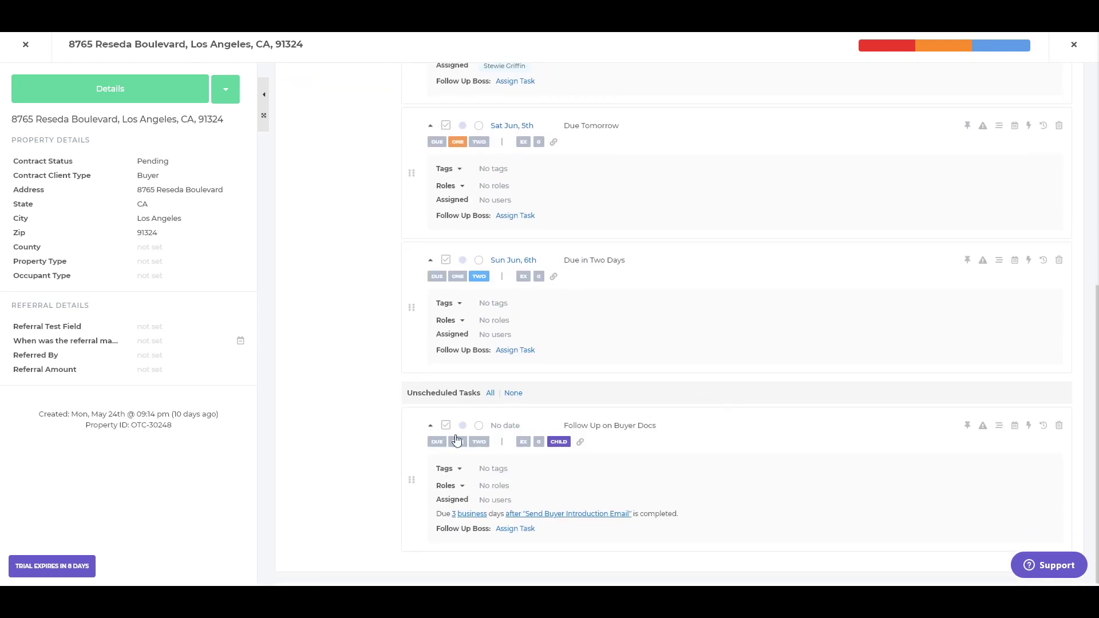
{"action": "scroll", "coordinate": [572, 460], "scroll_direction": "up", "scroll_amount": 8}
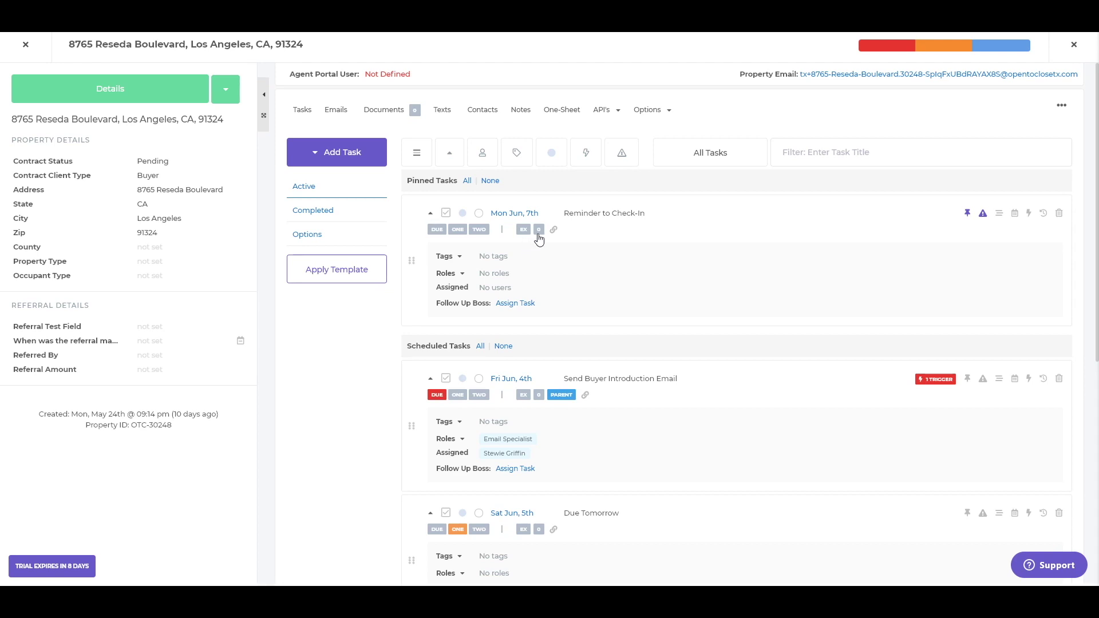
{"action": "left_click", "coordinate": [540, 231]}
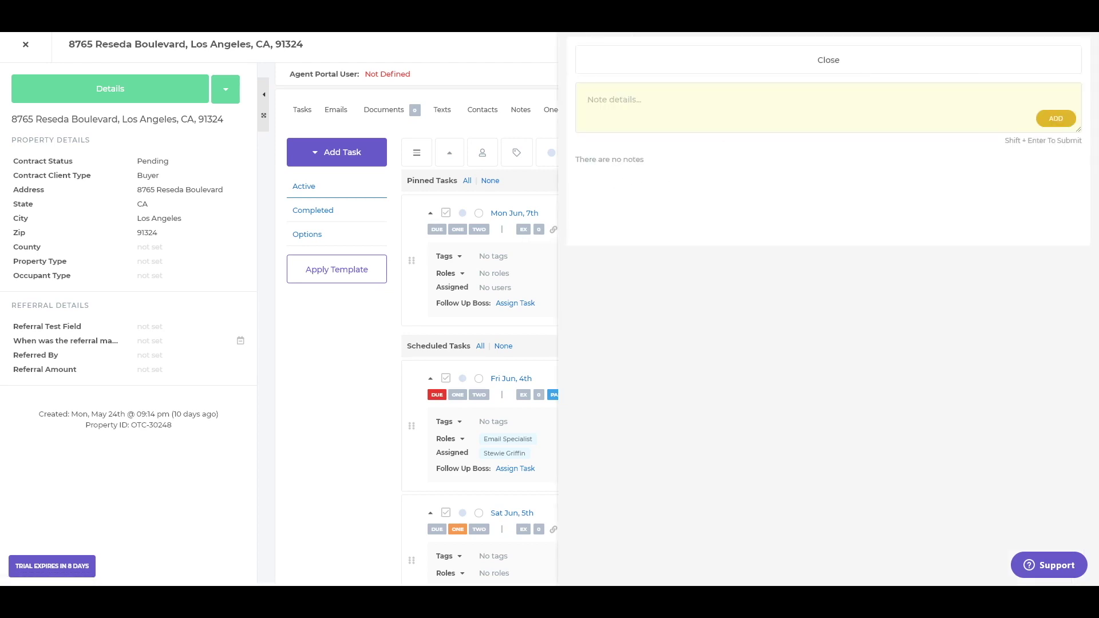
{"action": "left_click", "coordinate": [681, 61]}
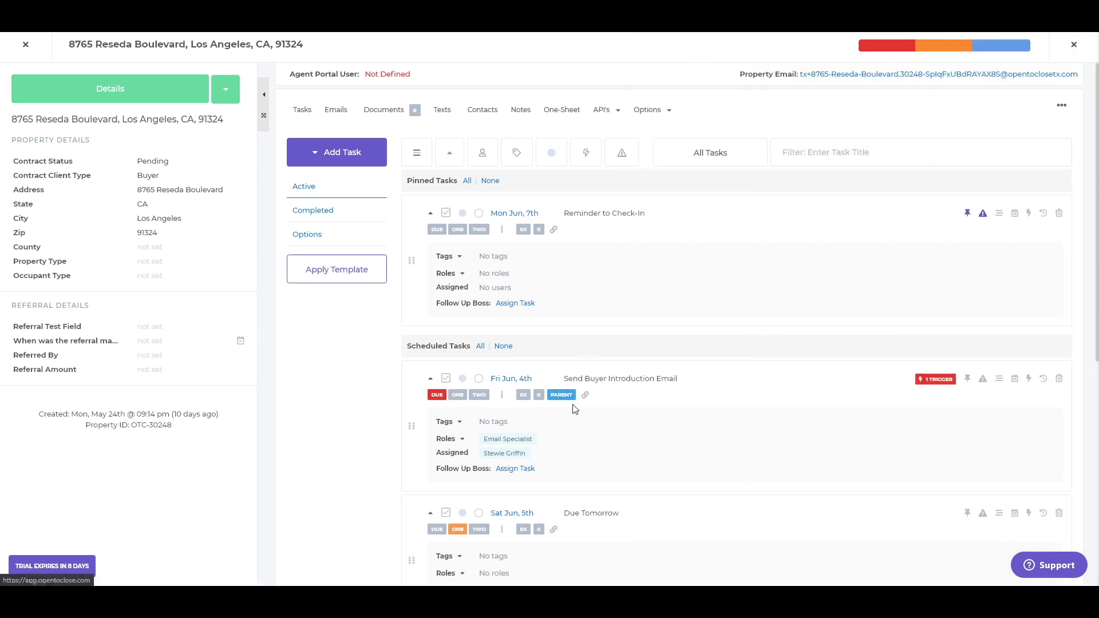
{"action": "scroll", "coordinate": [588, 410], "scroll_direction": "down", "scroll_amount": 7}
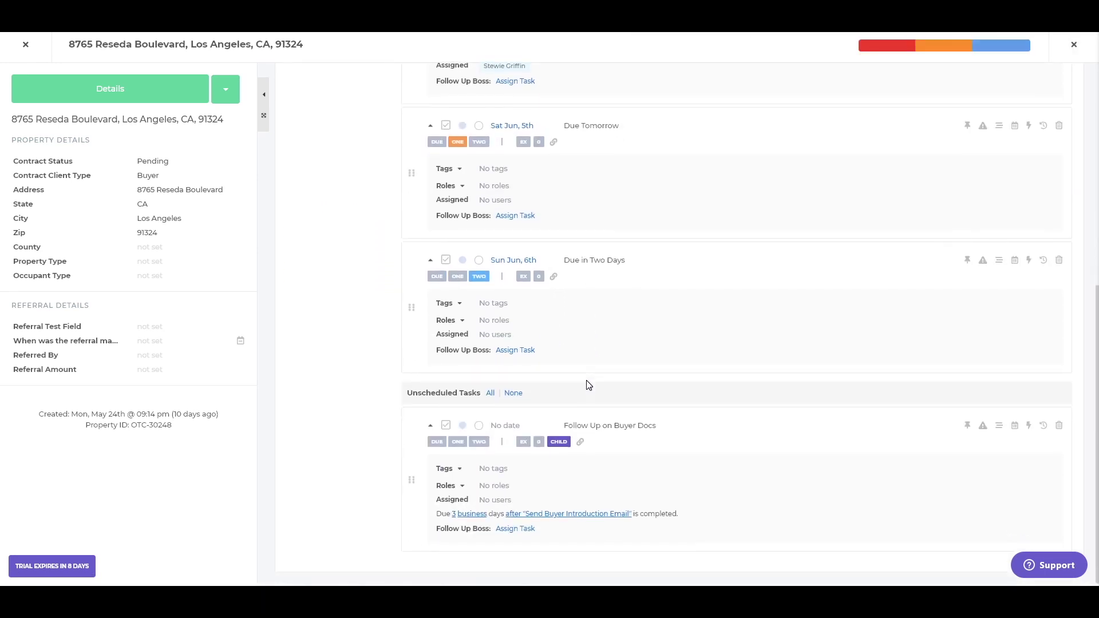
{"action": "scroll", "coordinate": [587, 337], "scroll_direction": "up", "scroll_amount": 8}
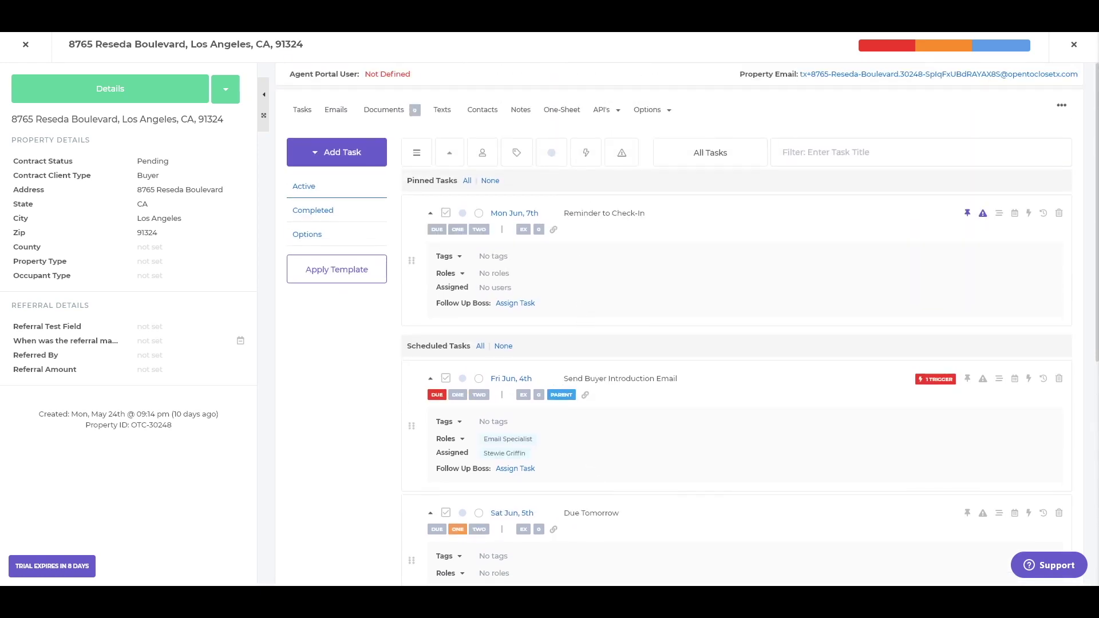
{"action": "left_click", "coordinate": [554, 230]}
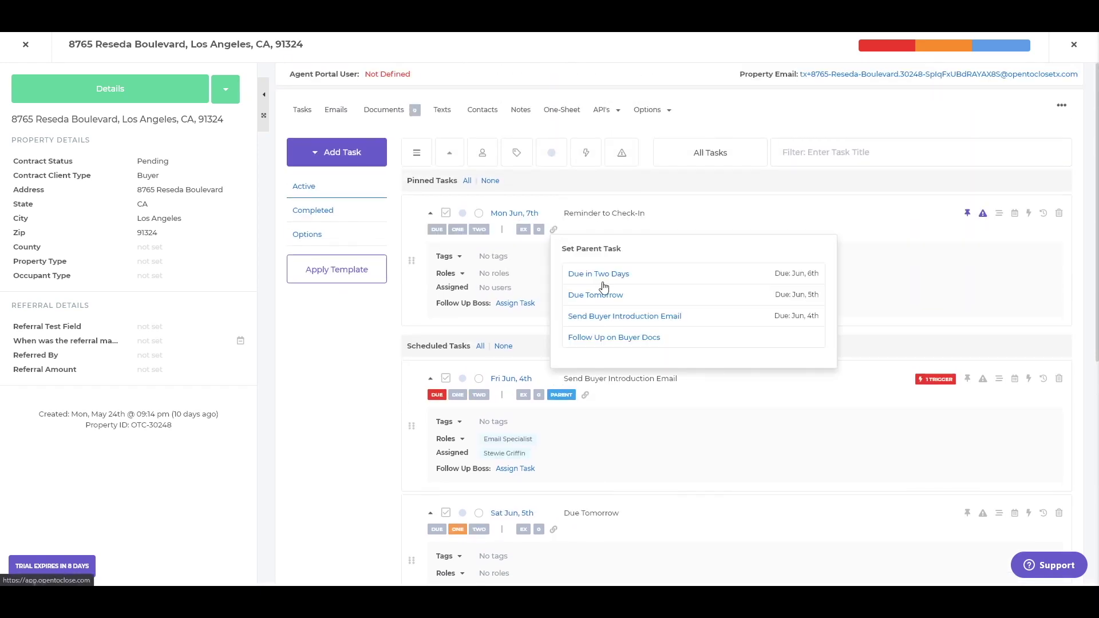
{"action": "left_click", "coordinate": [322, 319]}
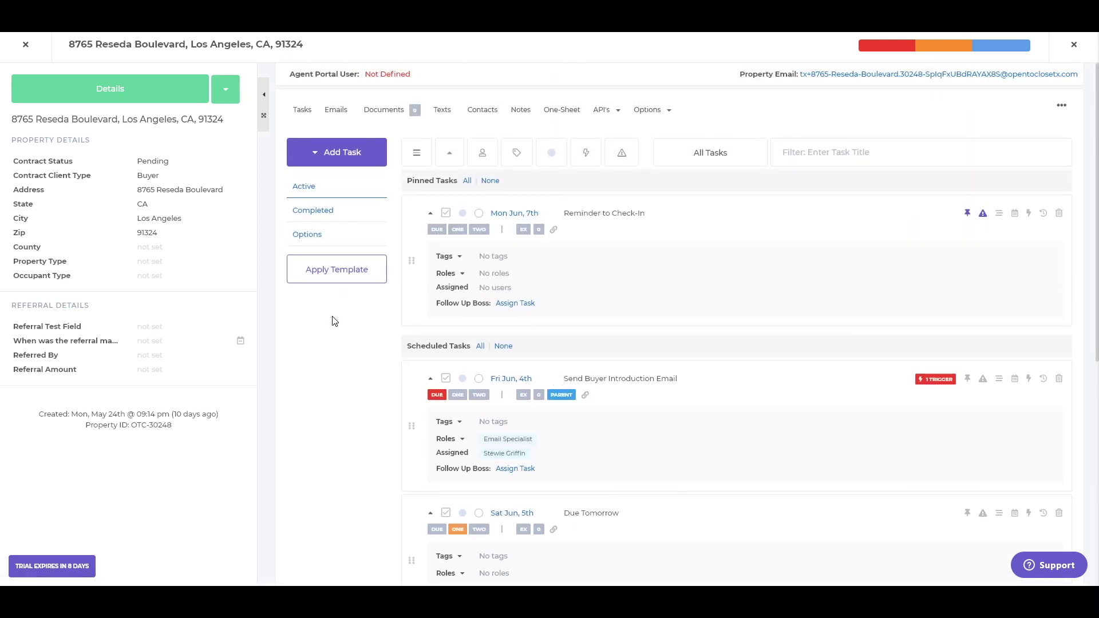
{"action": "left_click", "coordinate": [458, 258]}
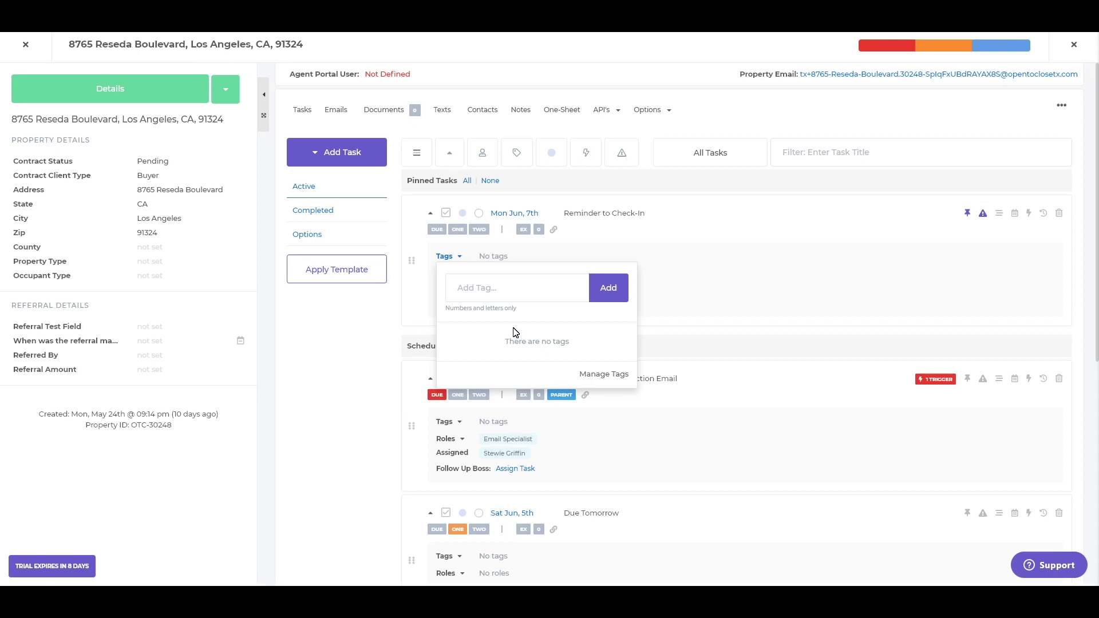
{"action": "left_click", "coordinate": [387, 306]}
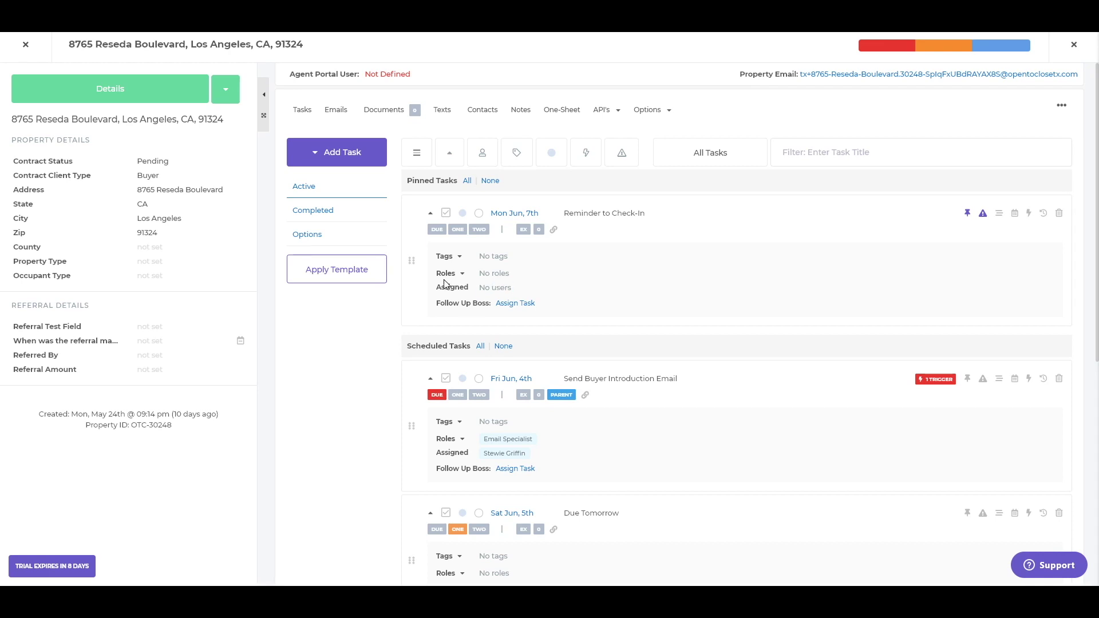
{"action": "double_click", "coordinate": [501, 288]}
{"action": "left_click", "coordinate": [480, 289]}
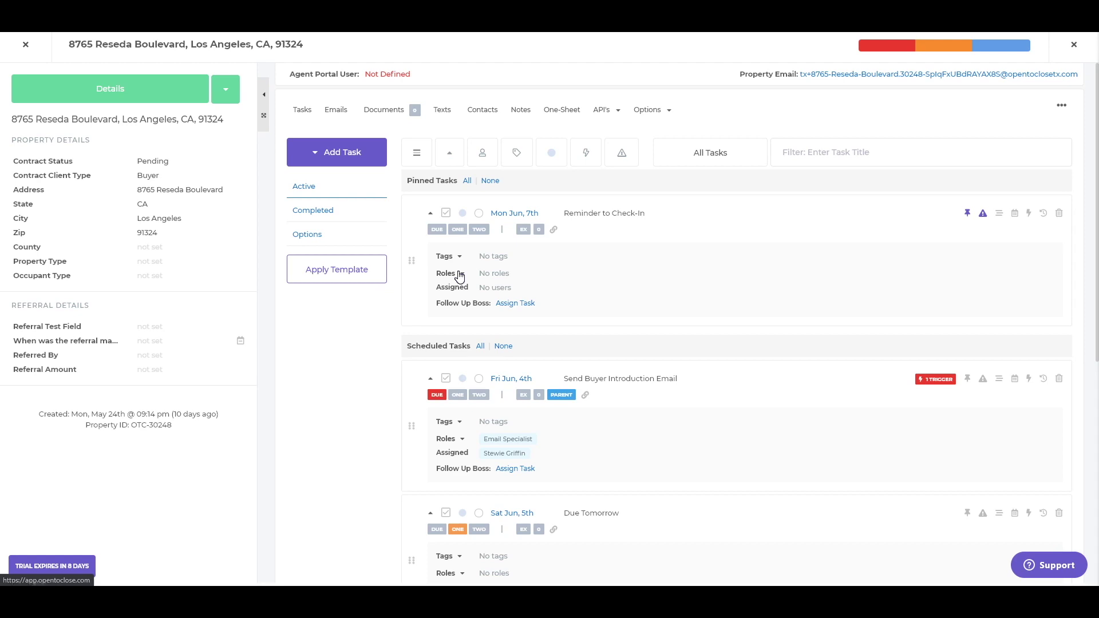
{"action": "scroll", "coordinate": [463, 292], "scroll_direction": "down", "scroll_amount": 1}
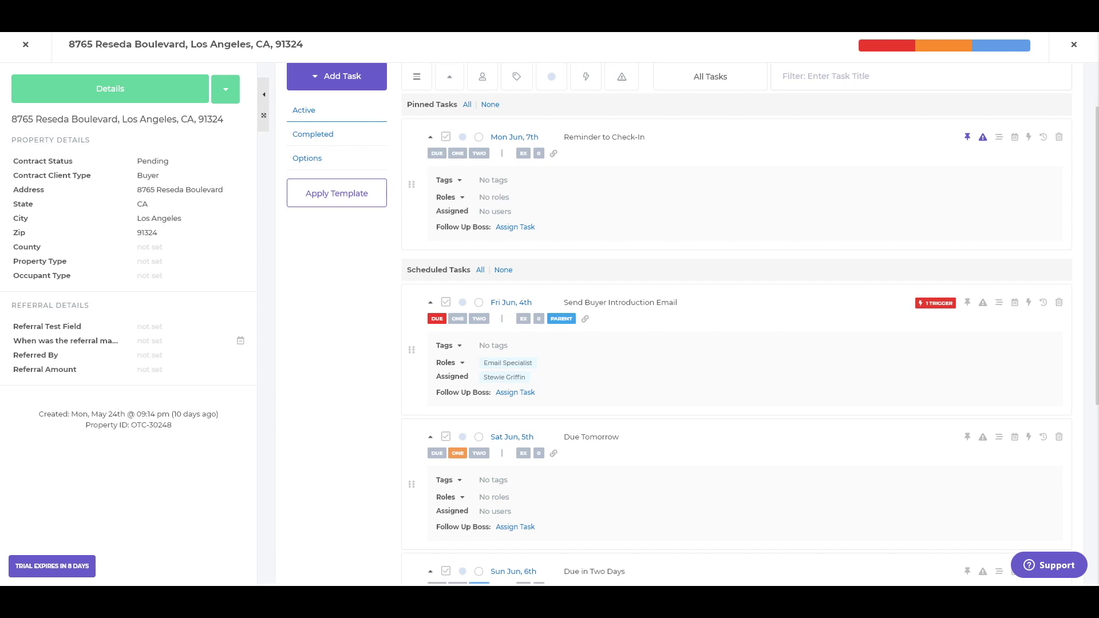
{"action": "scroll", "coordinate": [572, 374], "scroll_direction": "down", "scroll_amount": 3}
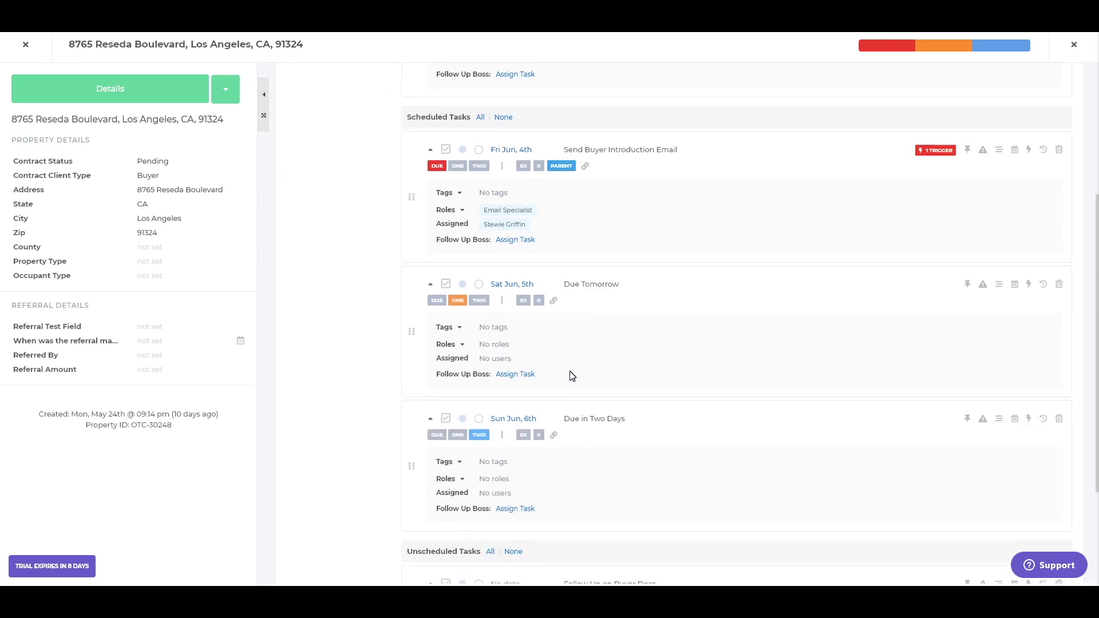
{"action": "scroll", "coordinate": [571, 376], "scroll_direction": "up", "scroll_amount": 5}
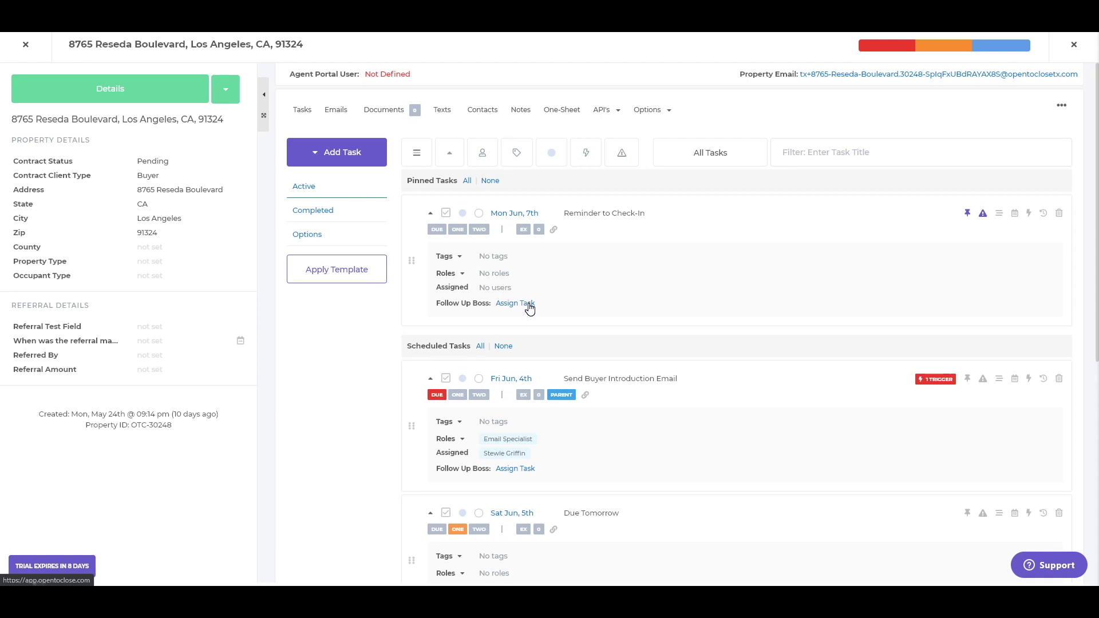
Collapse all task cards to one line each and list the two team members for filtering
{"action": "left_click", "coordinate": [418, 153]}
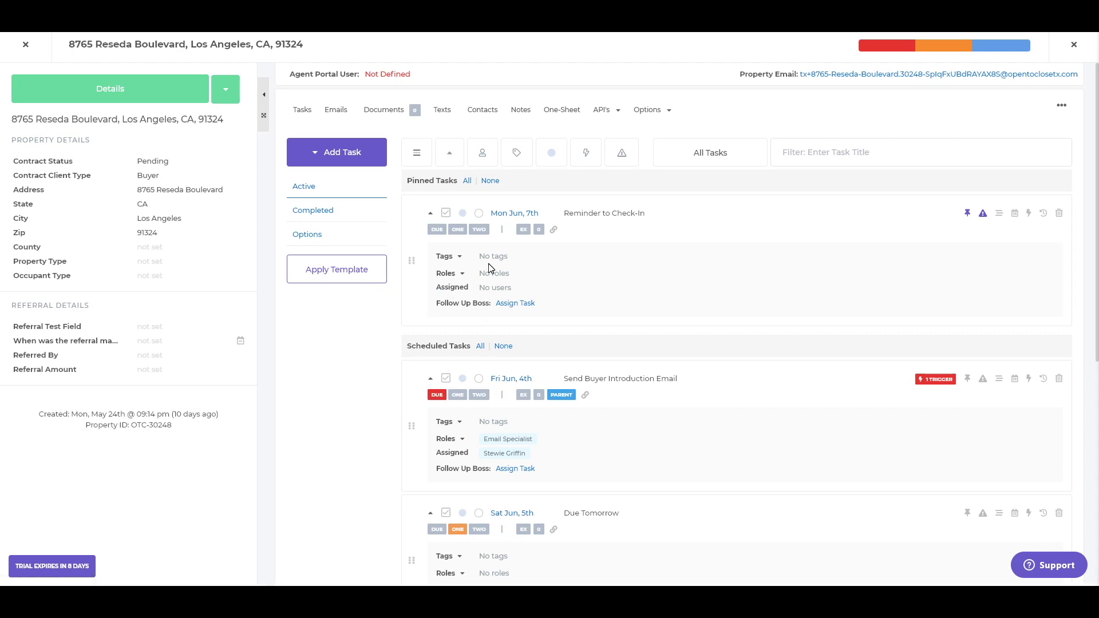
{"action": "scroll", "coordinate": [520, 422], "scroll_direction": "down", "scroll_amount": 1}
{"action": "scroll", "coordinate": [520, 422], "scroll_direction": "down", "scroll_amount": 3}
{"action": "scroll", "coordinate": [515, 420], "scroll_direction": "up", "scroll_amount": 3}
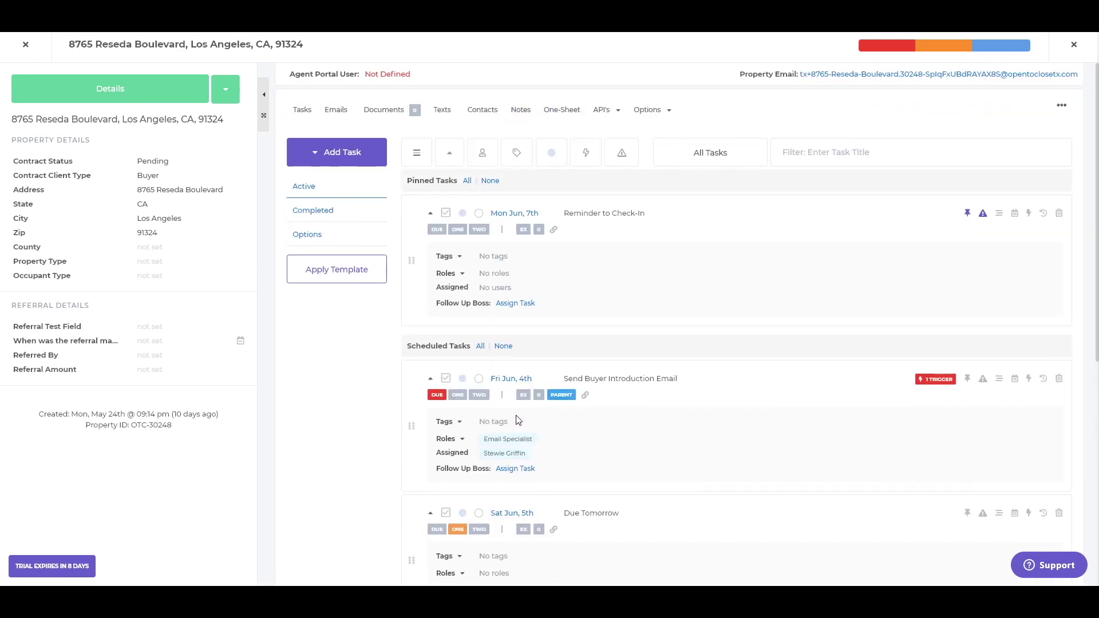
{"action": "left_click", "coordinate": [456, 159]}
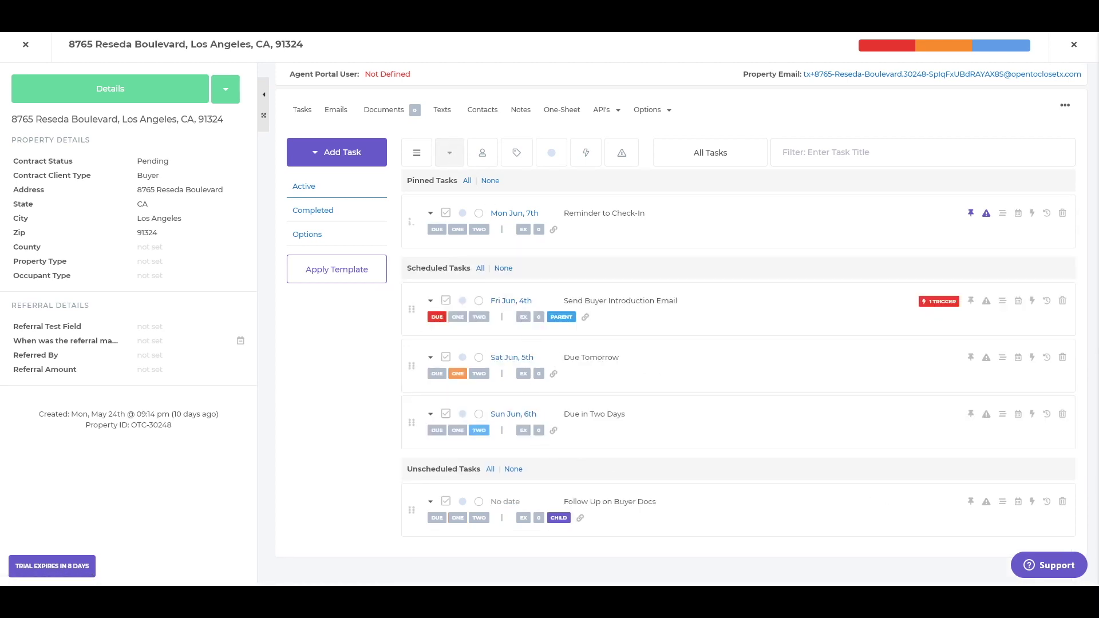
{"action": "left_click", "coordinate": [483, 158]}
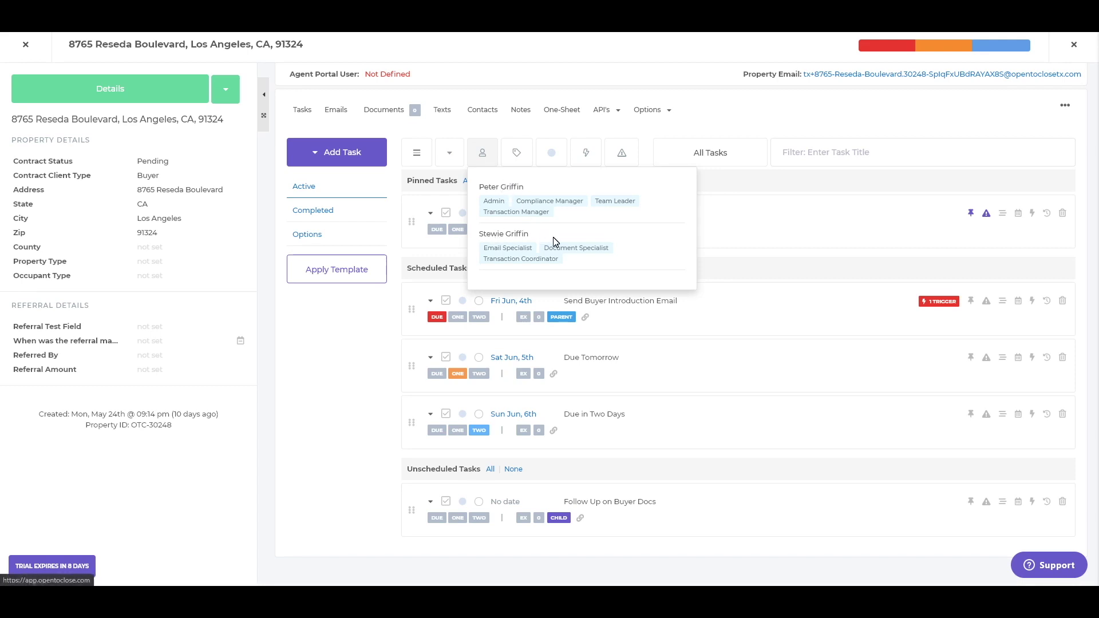
Filter to one team member's tasks and expand Send Buyer Introduction Email's details
{"action": "left_click", "coordinate": [516, 235]}
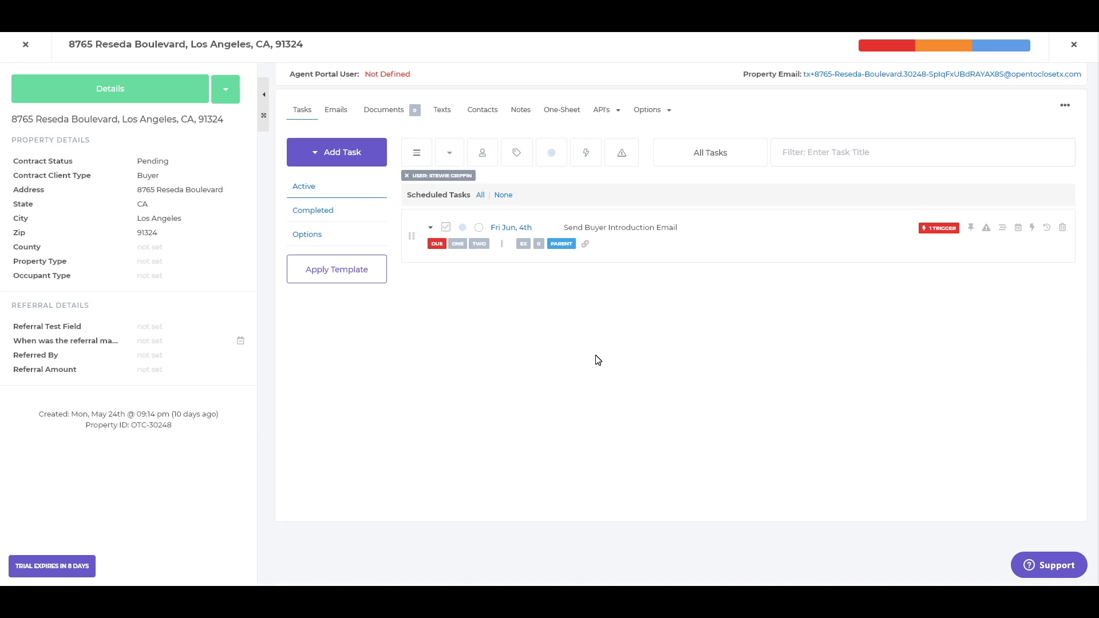
{"action": "left_click", "coordinate": [450, 153]}
{"action": "left_click", "coordinate": [450, 151]}
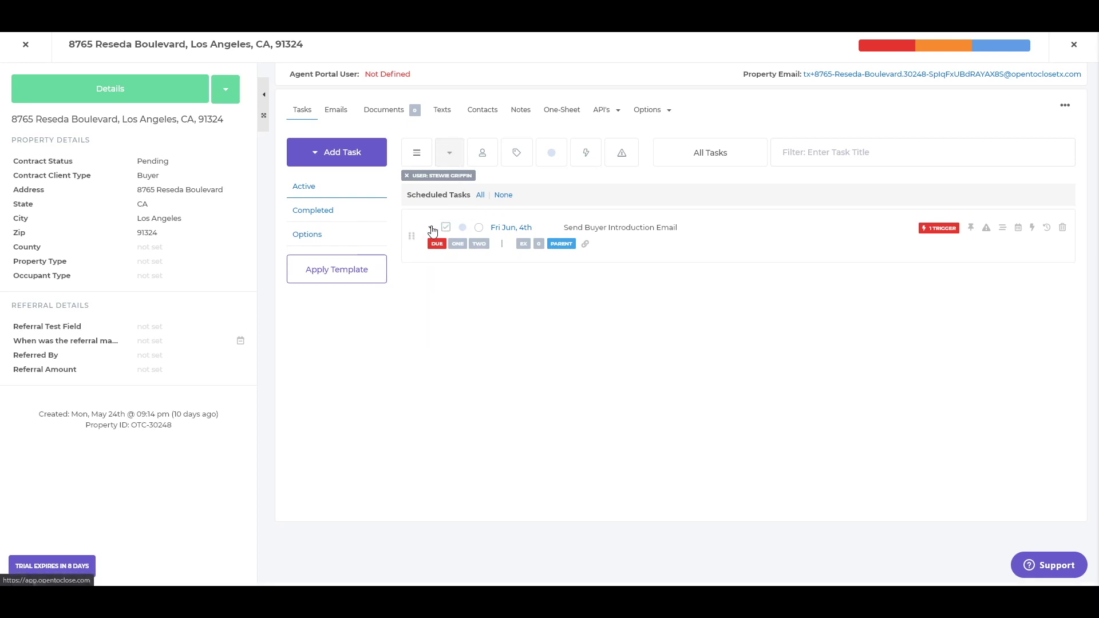
{"action": "left_click", "coordinate": [431, 227]}
{"action": "left_click", "coordinate": [431, 229]}
{"action": "left_click", "coordinate": [431, 229]}
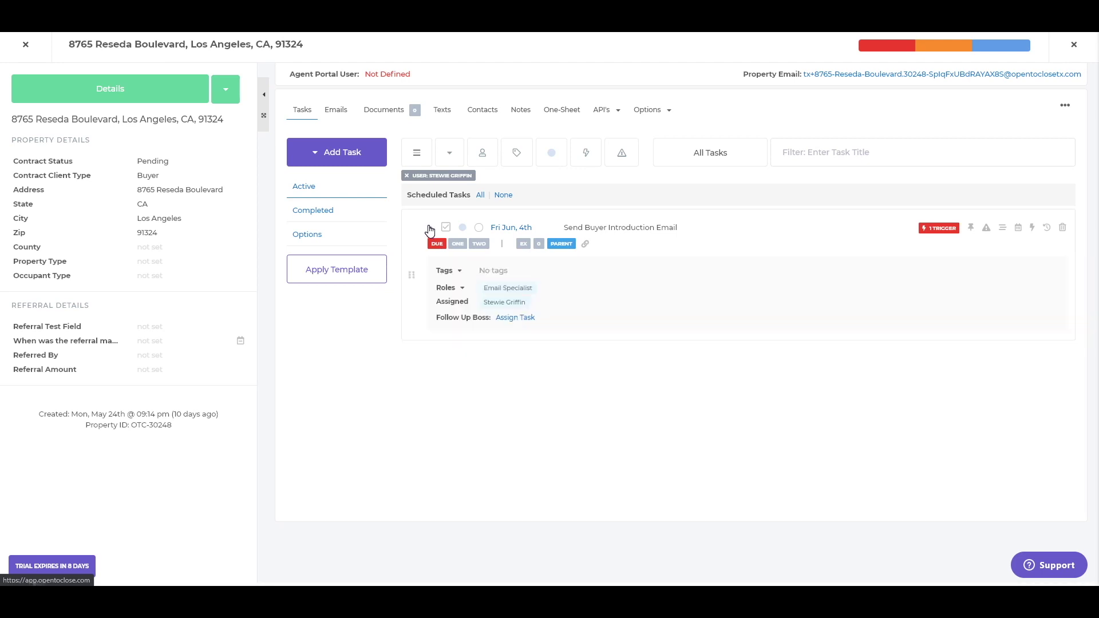
{"action": "left_click", "coordinate": [518, 154]}
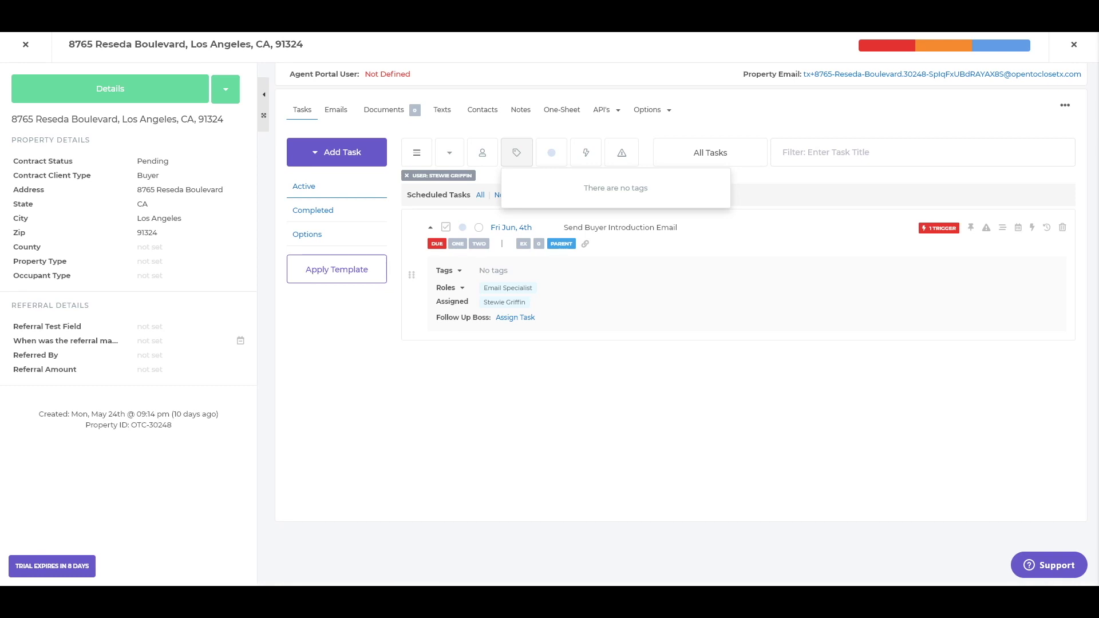
Colour the Send Buyer Introduction Email task dark blue
{"action": "left_click", "coordinate": [553, 160]}
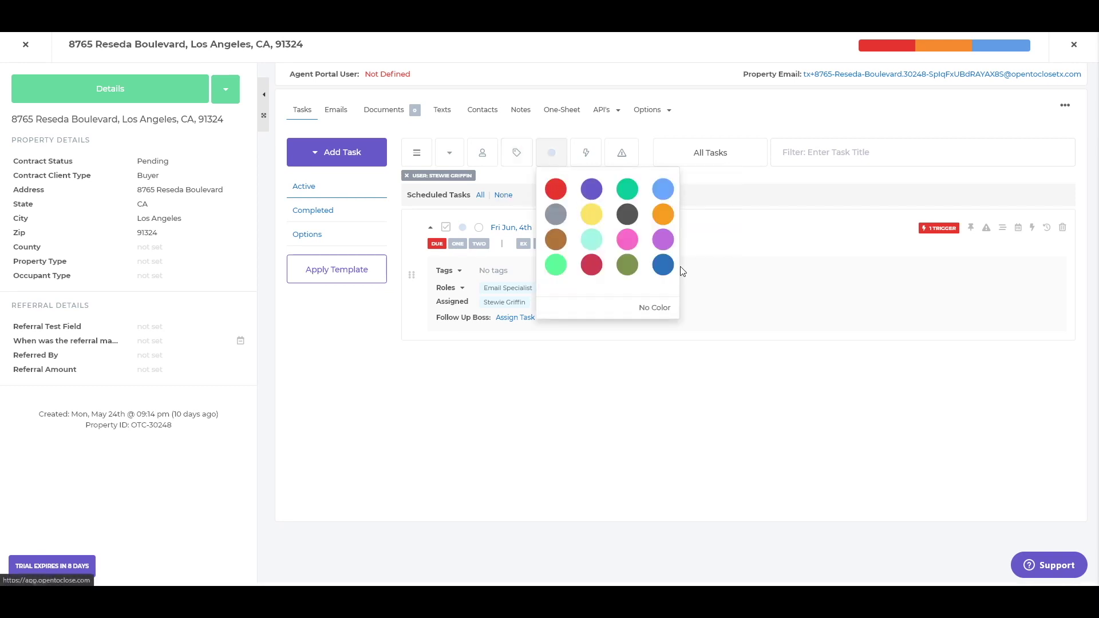
{"action": "left_click", "coordinate": [463, 228]}
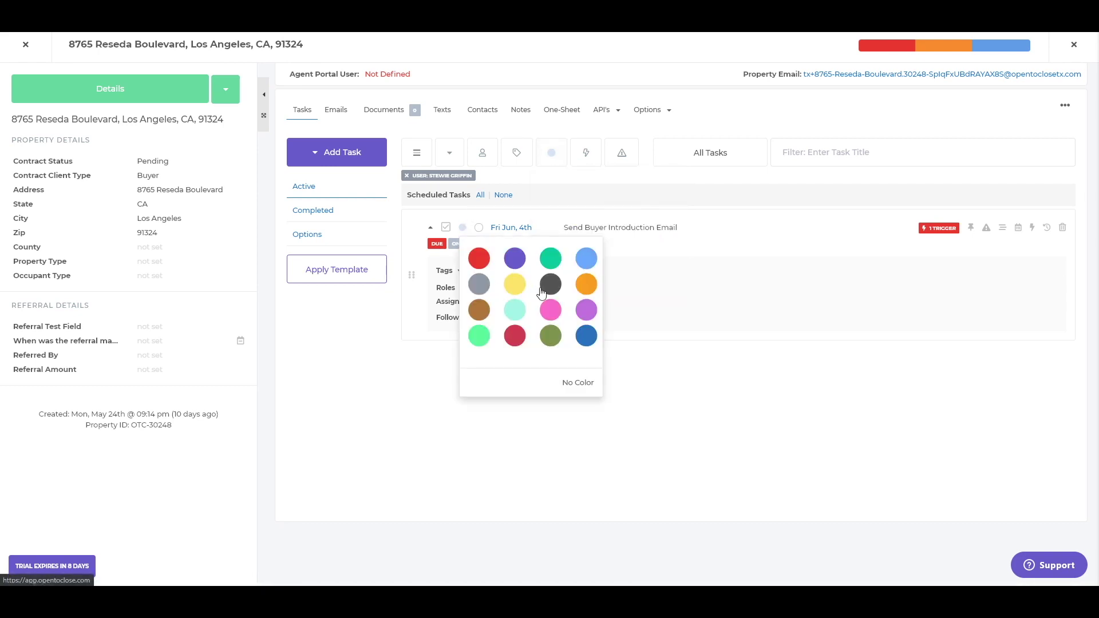
{"action": "left_click", "coordinate": [597, 340]}
Filter the task list to dark-blue tasks that have triggers
{"action": "left_click", "coordinate": [551, 152]}
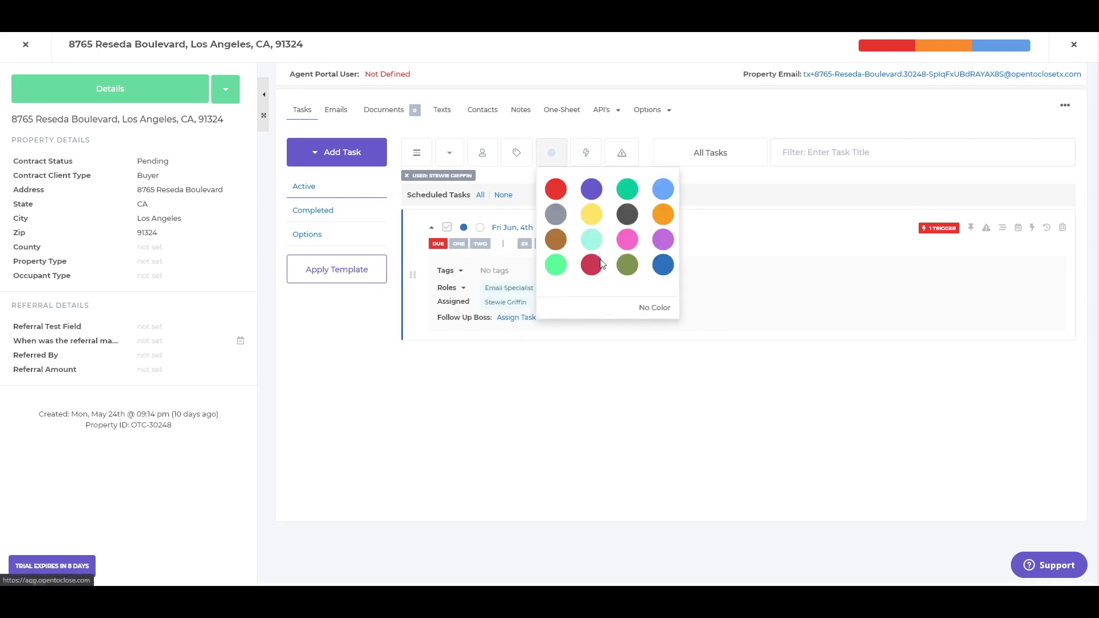
{"action": "left_click", "coordinate": [592, 215]}
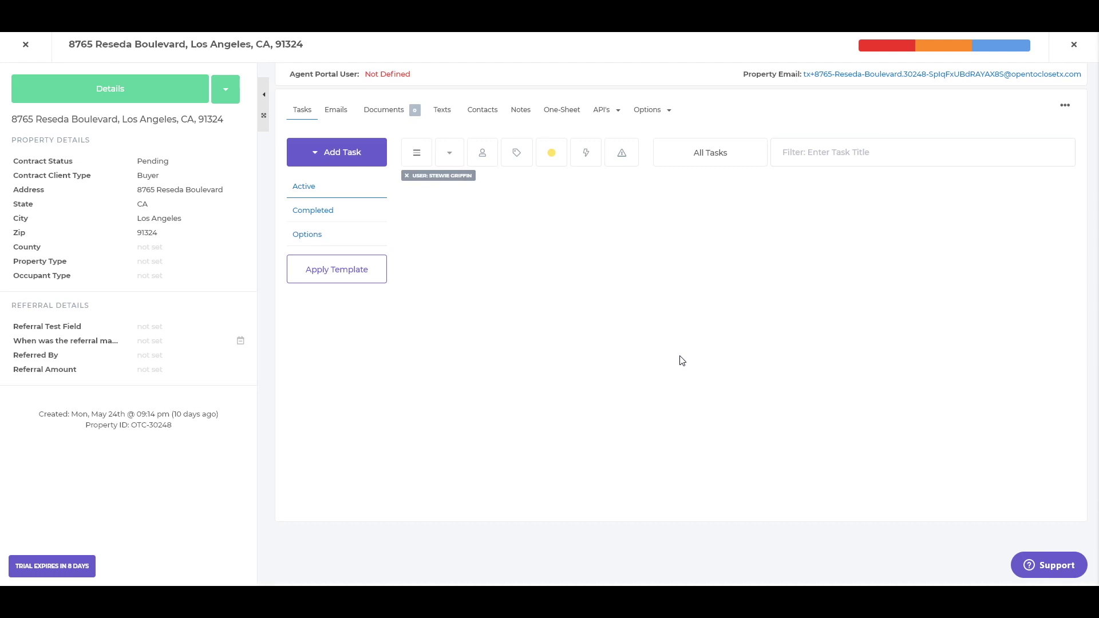
{"action": "left_click", "coordinate": [552, 153]}
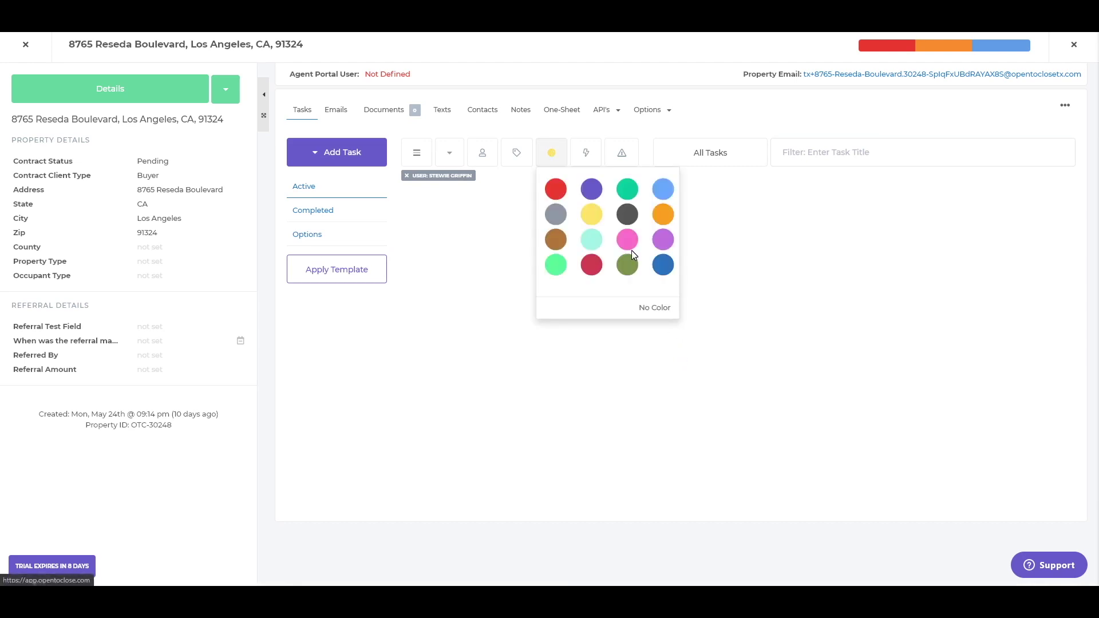
{"action": "left_click", "coordinate": [661, 267]}
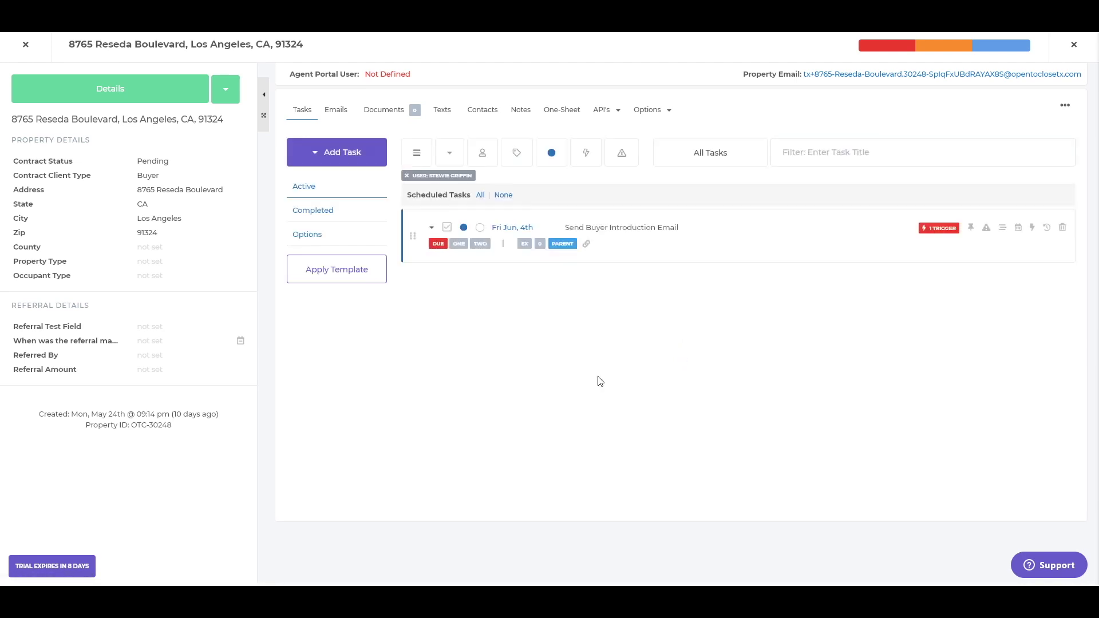
{"action": "left_click", "coordinate": [588, 155]}
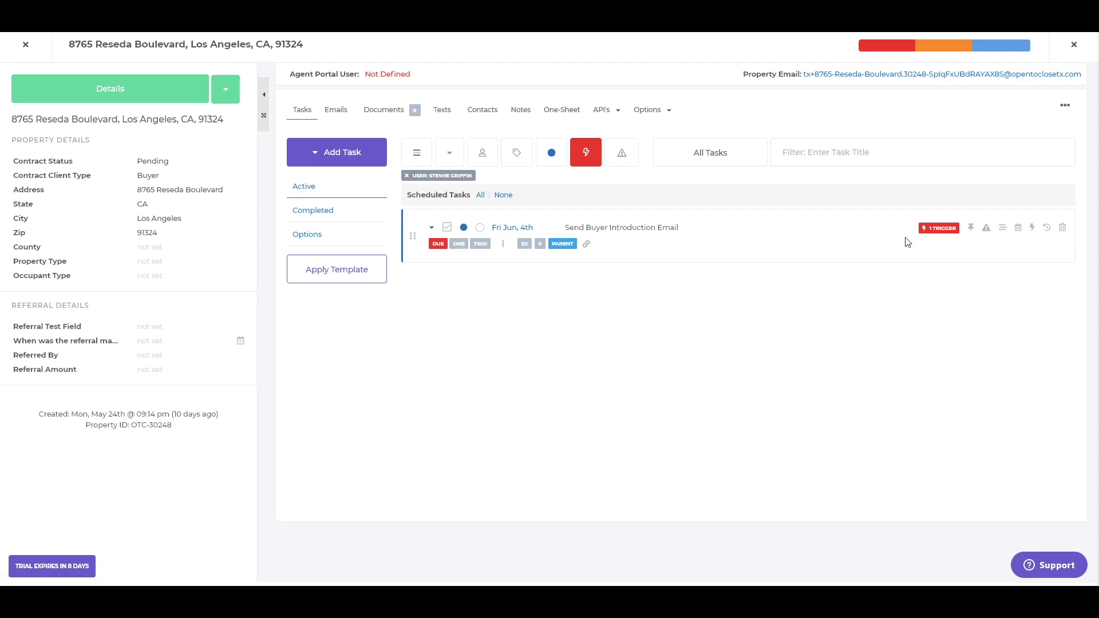
Open the task's single trigger and its email settings, showing Email Template sent on completion
{"action": "left_click", "coordinate": [942, 231]}
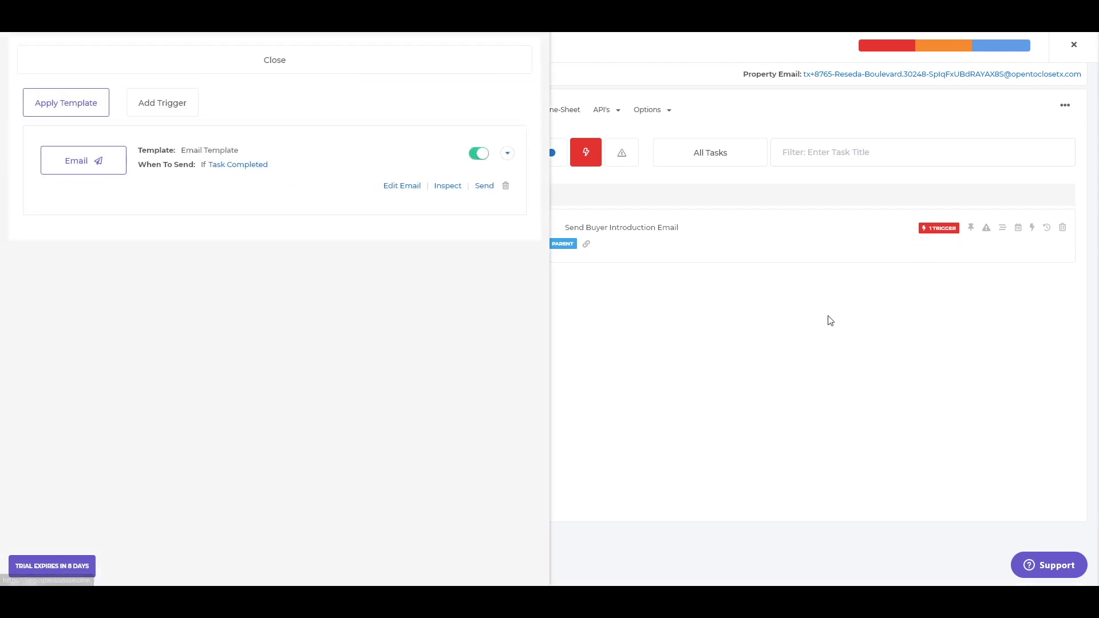
{"action": "triple_click", "coordinate": [251, 153]}
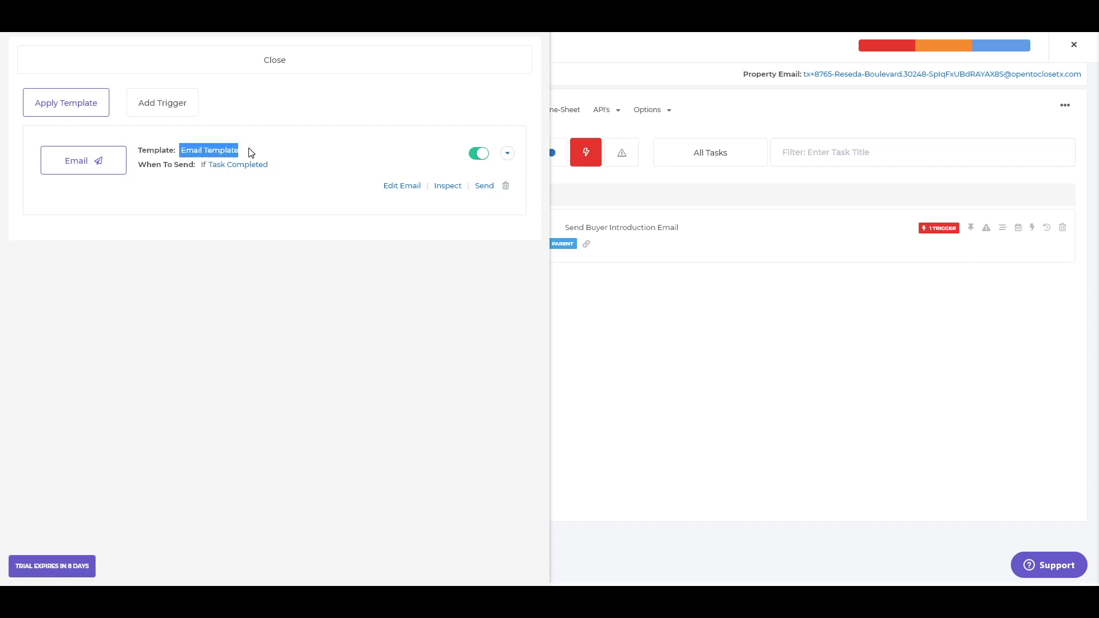
{"action": "left_click", "coordinate": [264, 196]}
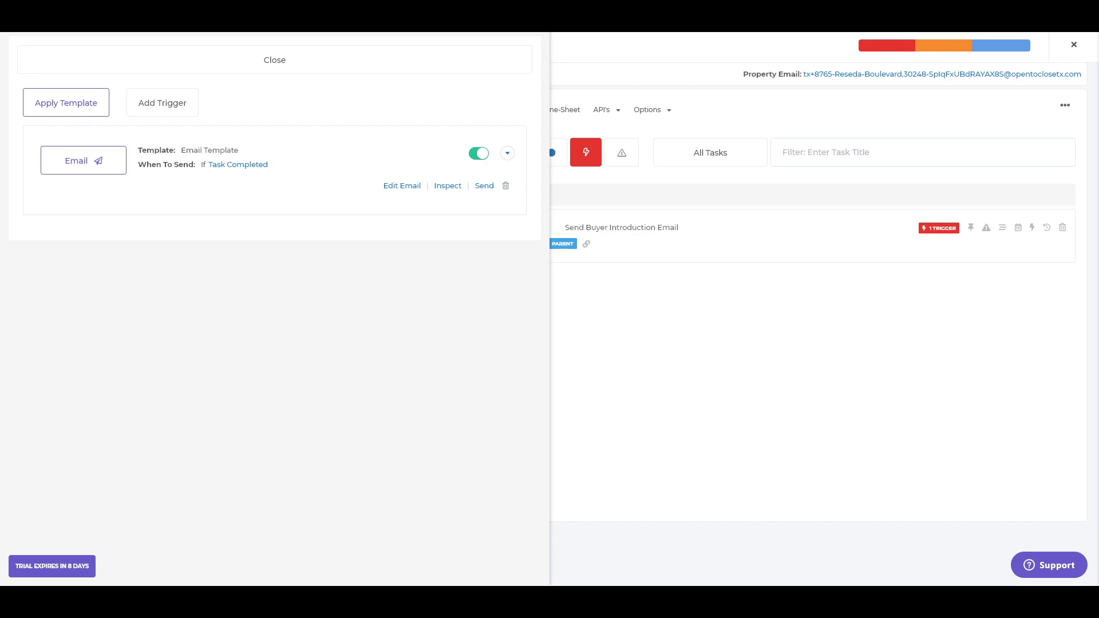
{"action": "left_click", "coordinate": [99, 165]}
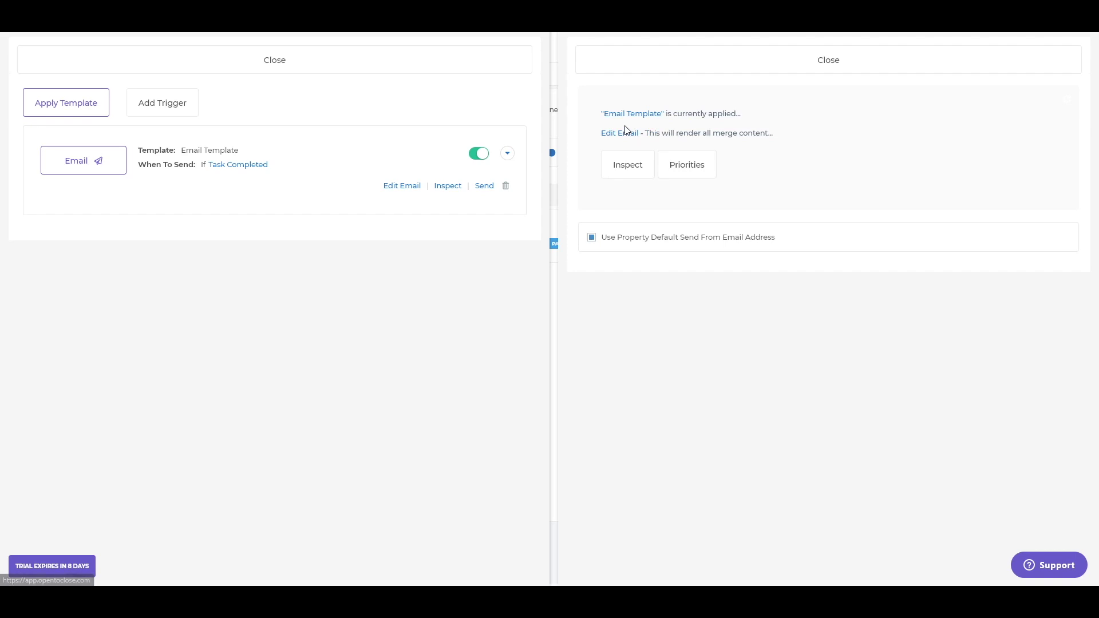
Inspect the rendered email: buyer and buyer's agent recipients, subject naming 8765 Reseda Boulevard
{"action": "left_click", "coordinate": [627, 165]}
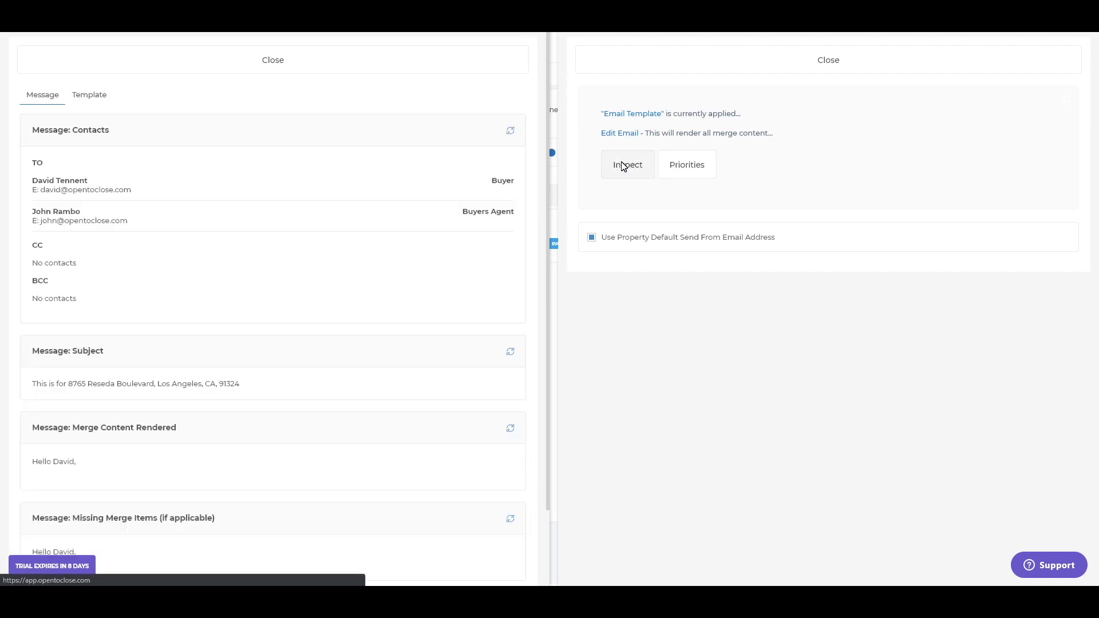
{"action": "scroll", "coordinate": [137, 197], "scroll_direction": "down", "scroll_amount": 2}
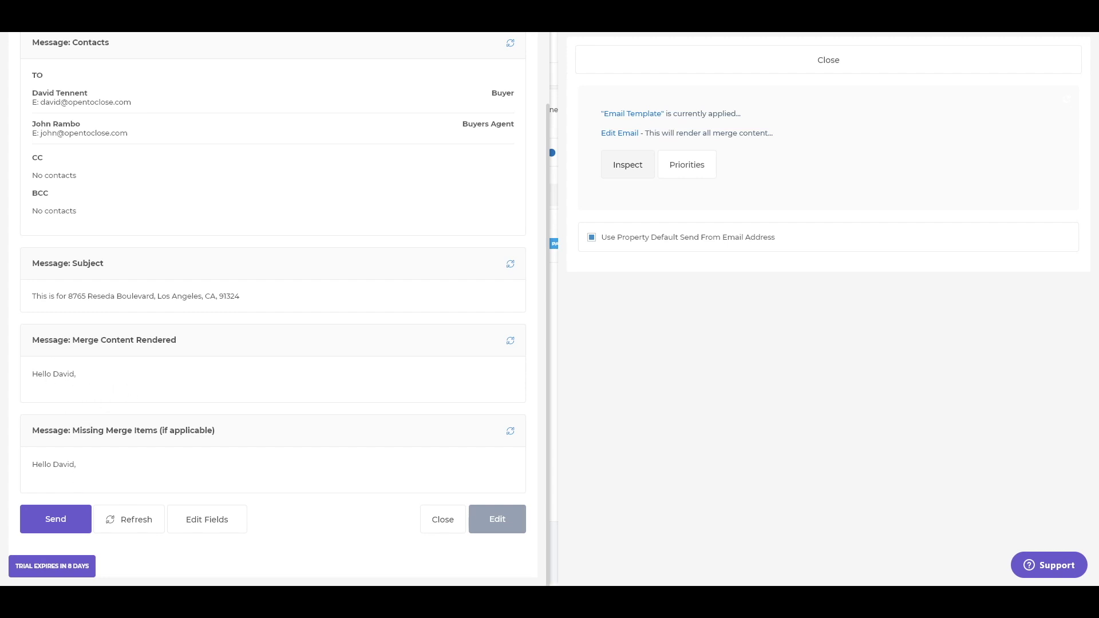
{"action": "scroll", "coordinate": [71, 375], "scroll_direction": "up", "scroll_amount": 2}
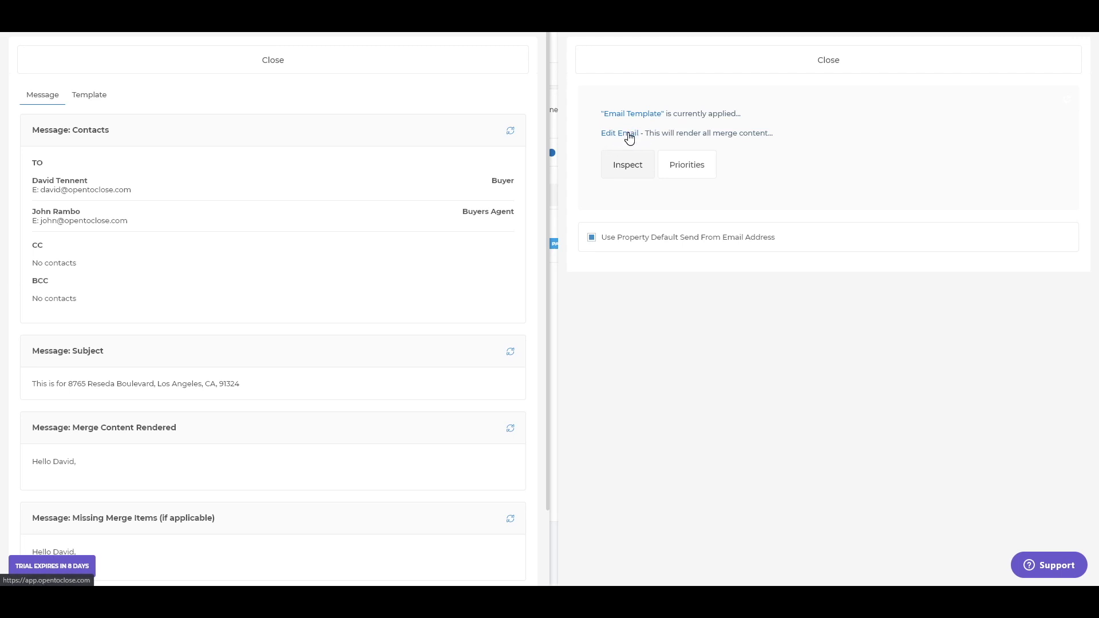
{"action": "scroll", "coordinate": [209, 291], "scroll_direction": "down", "scroll_amount": 2}
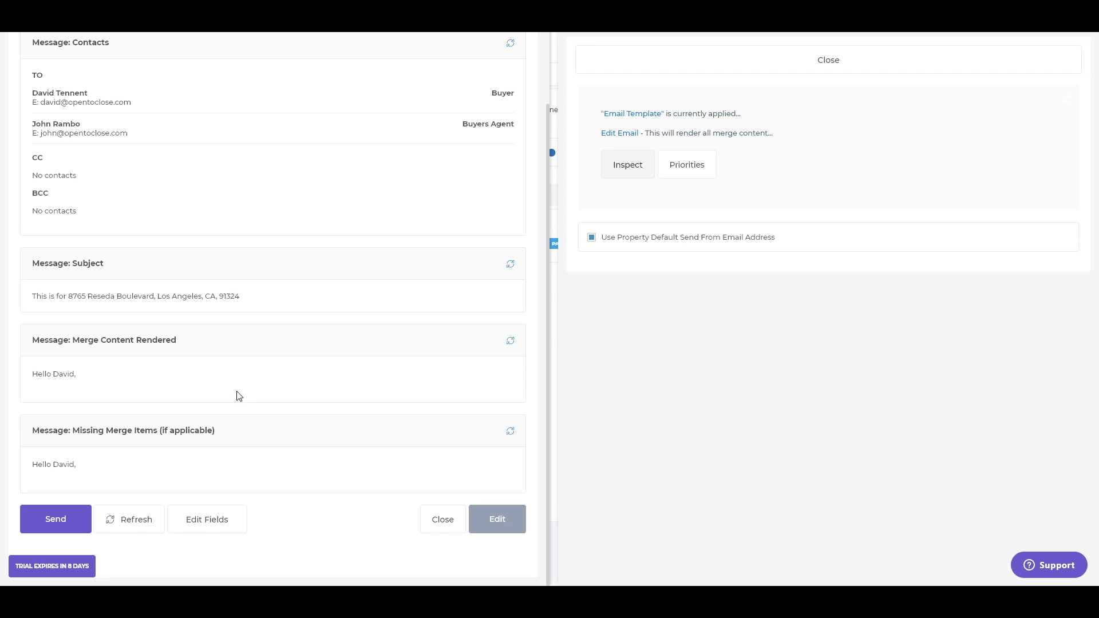
Render the intro email for editing, add a line below the greeting, then close both panels
{"action": "left_click", "coordinate": [498, 528]}
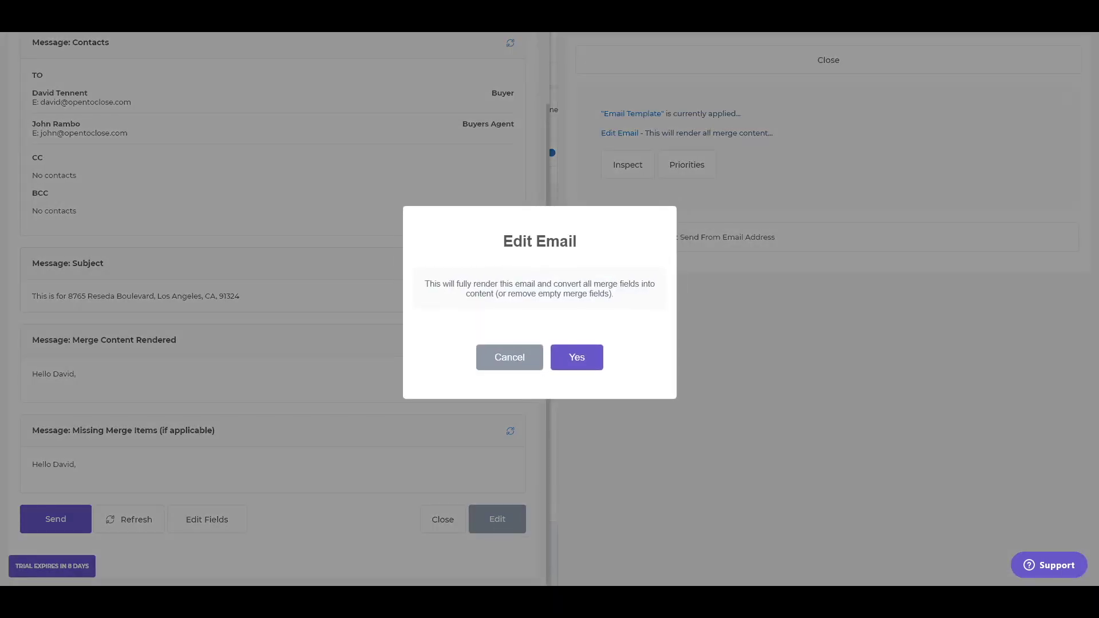
{"action": "left_click_drag", "start_coordinate": [457, 284], "coordinate": [616, 304]}
{"action": "left_click", "coordinate": [617, 306]}
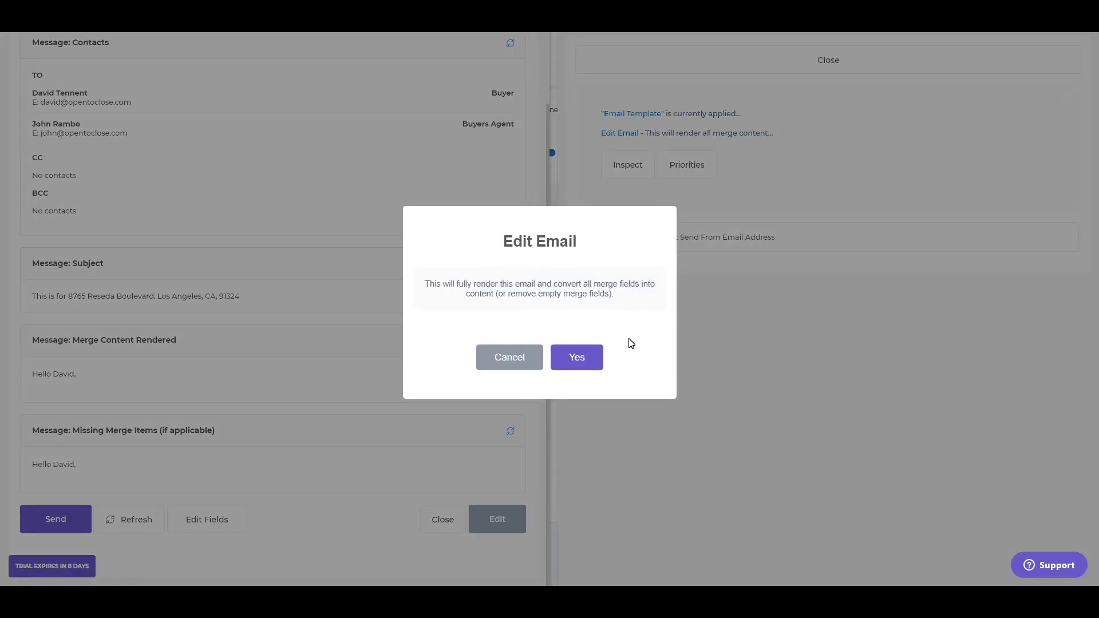
{"action": "left_click", "coordinate": [591, 366]}
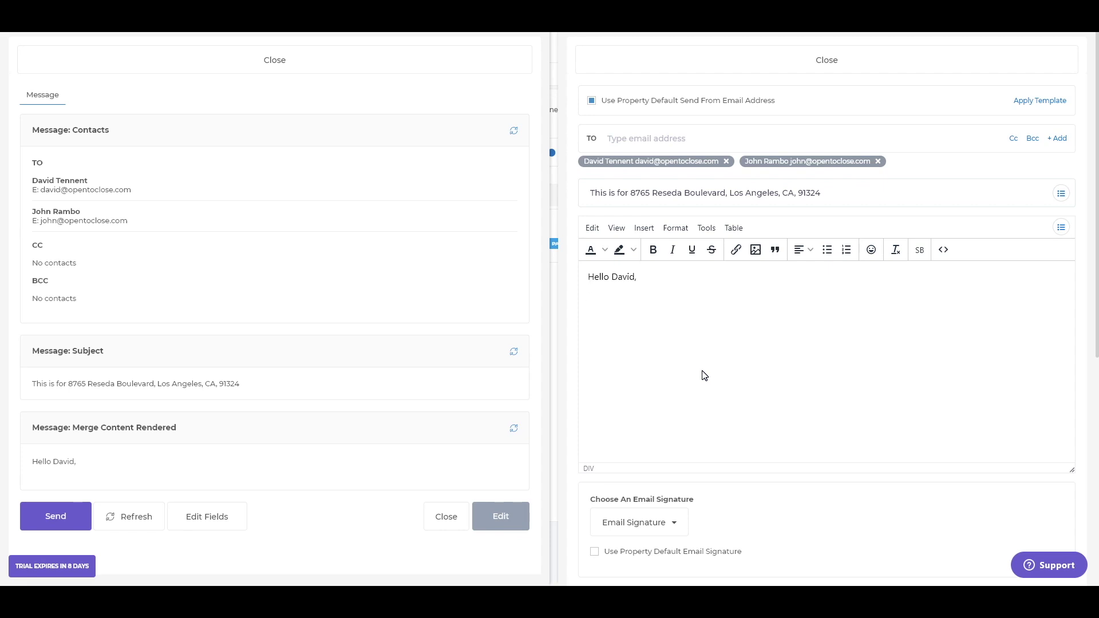
{"action": "key", "text": "Return"}
{"action": "left_click", "coordinate": [655, 64]}
{"action": "left_click", "coordinate": [471, 66]}
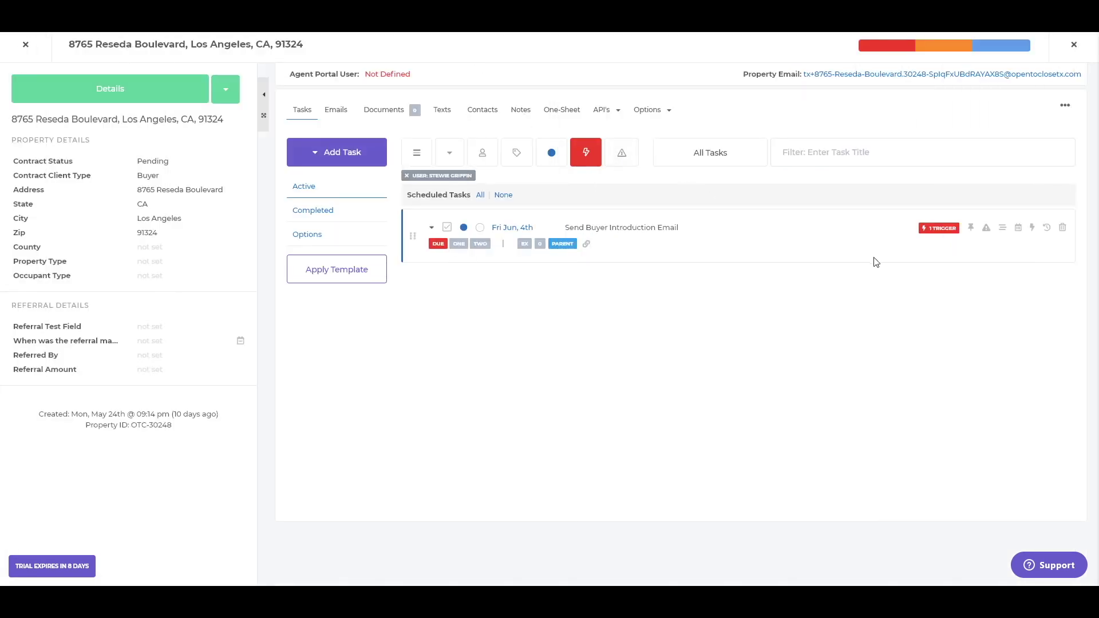
Add a second trigger that sends a text when the task is not completed, opening its composer
{"action": "left_click", "coordinate": [945, 231]}
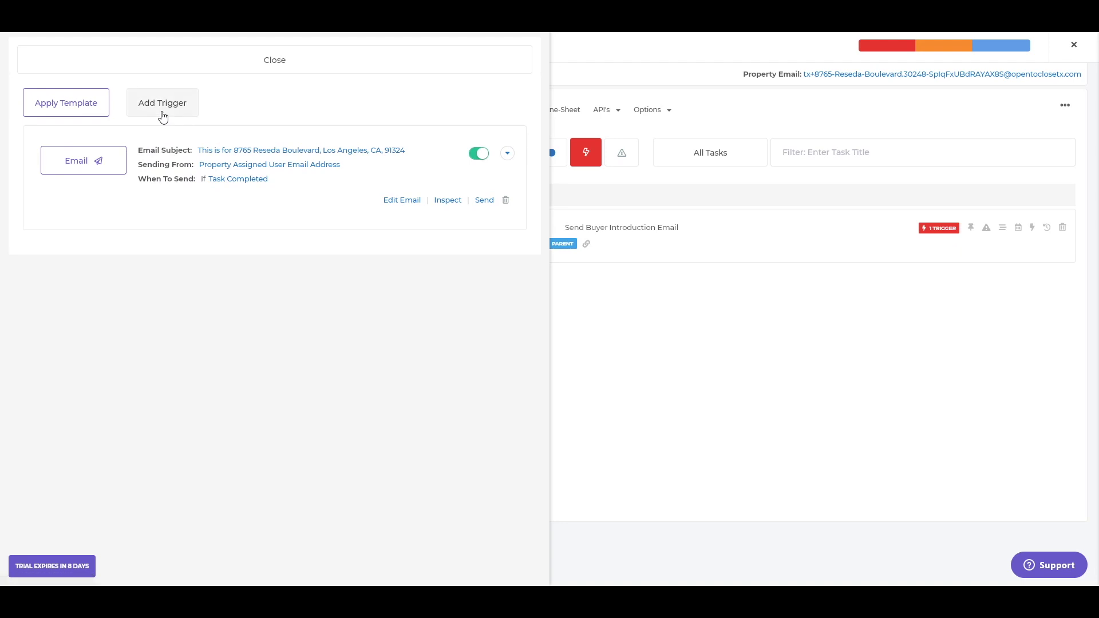
{"action": "left_click", "coordinate": [170, 110]}
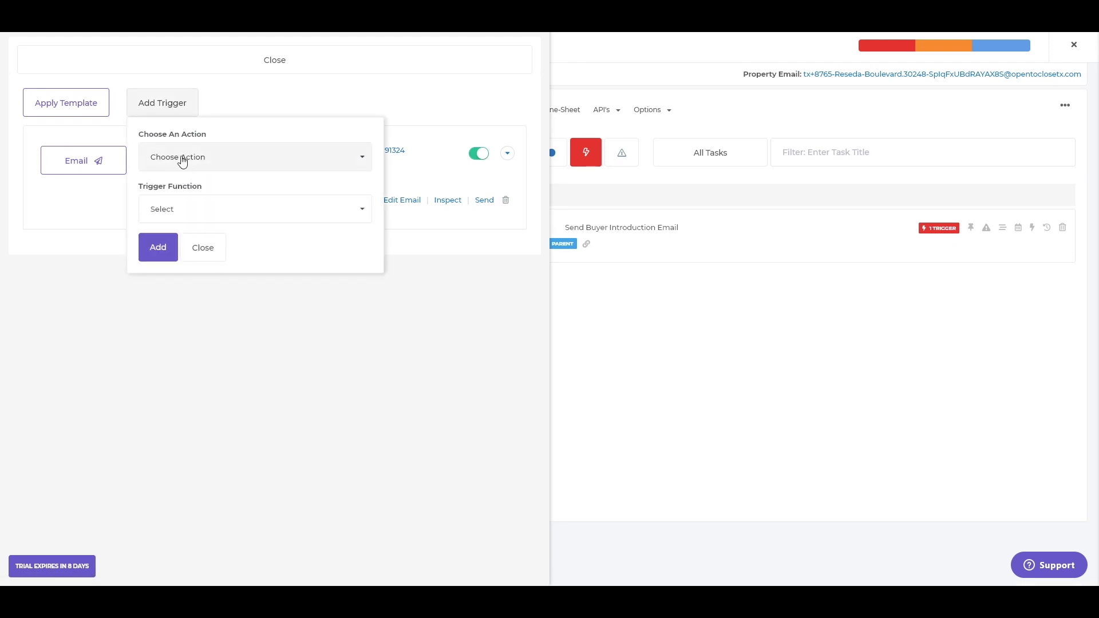
{"action": "left_click", "coordinate": [186, 108]}
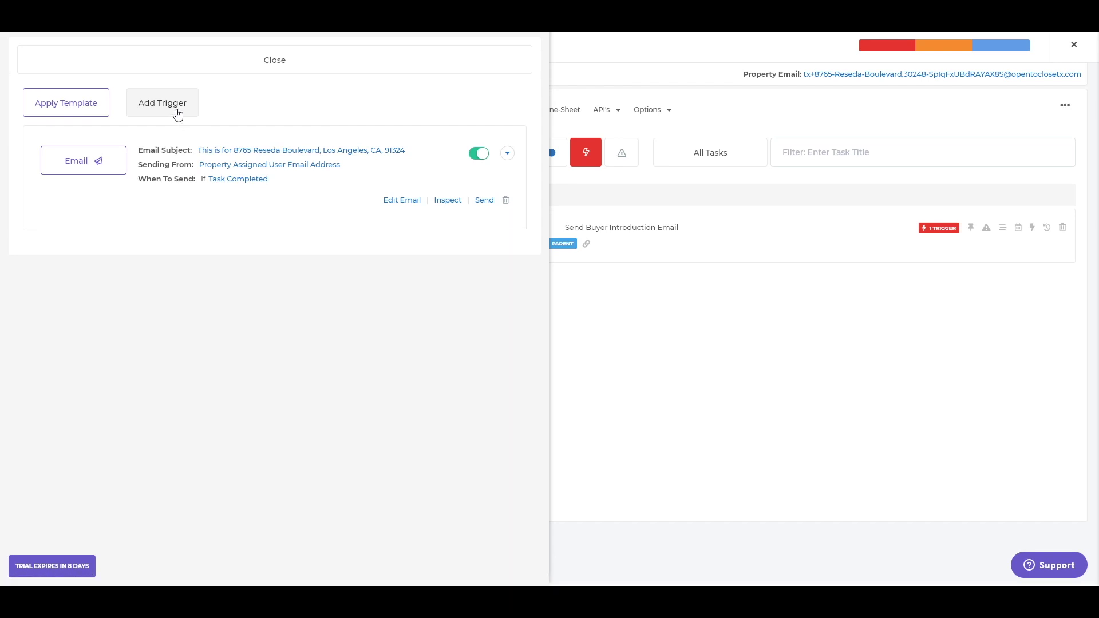
{"action": "left_click", "coordinate": [177, 113]}
{"action": "left_click", "coordinate": [249, 159]}
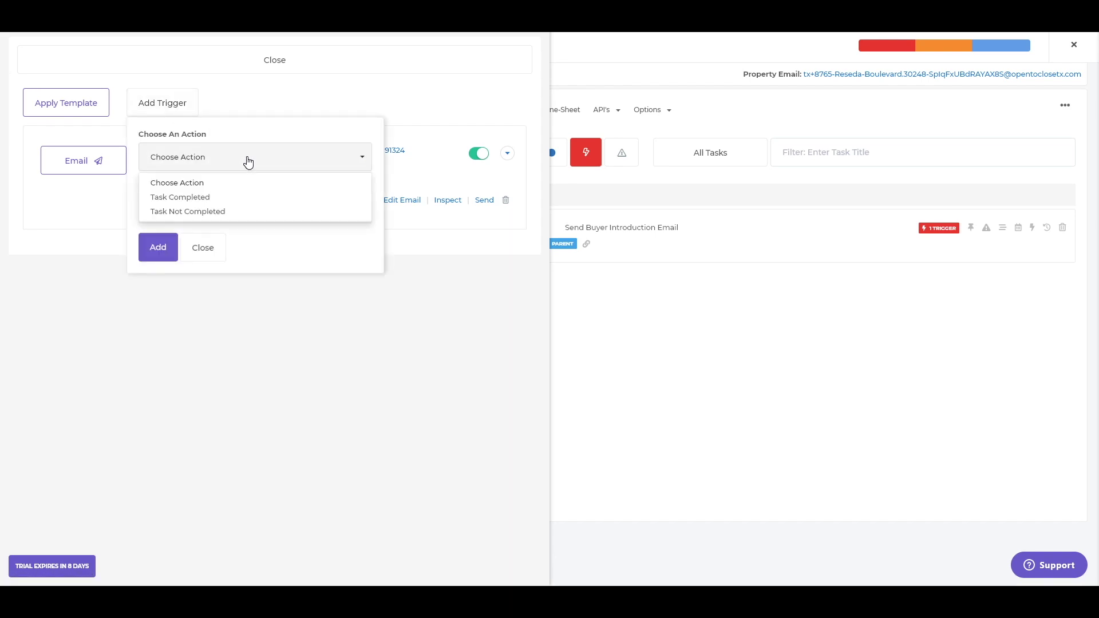
{"action": "left_click", "coordinate": [203, 212]}
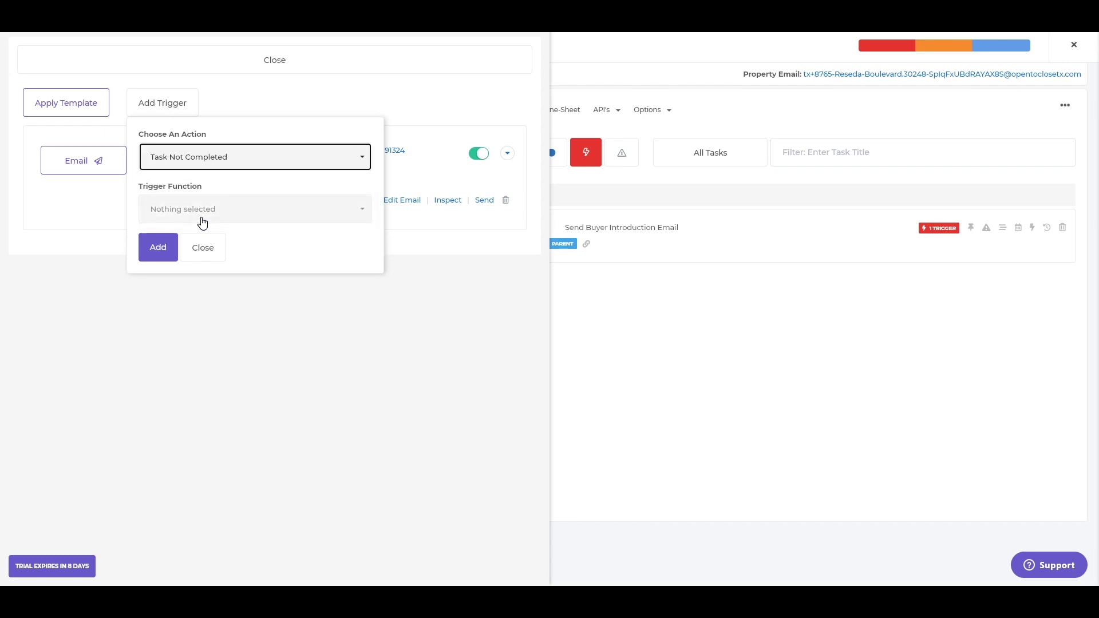
{"action": "left_click", "coordinate": [262, 209]}
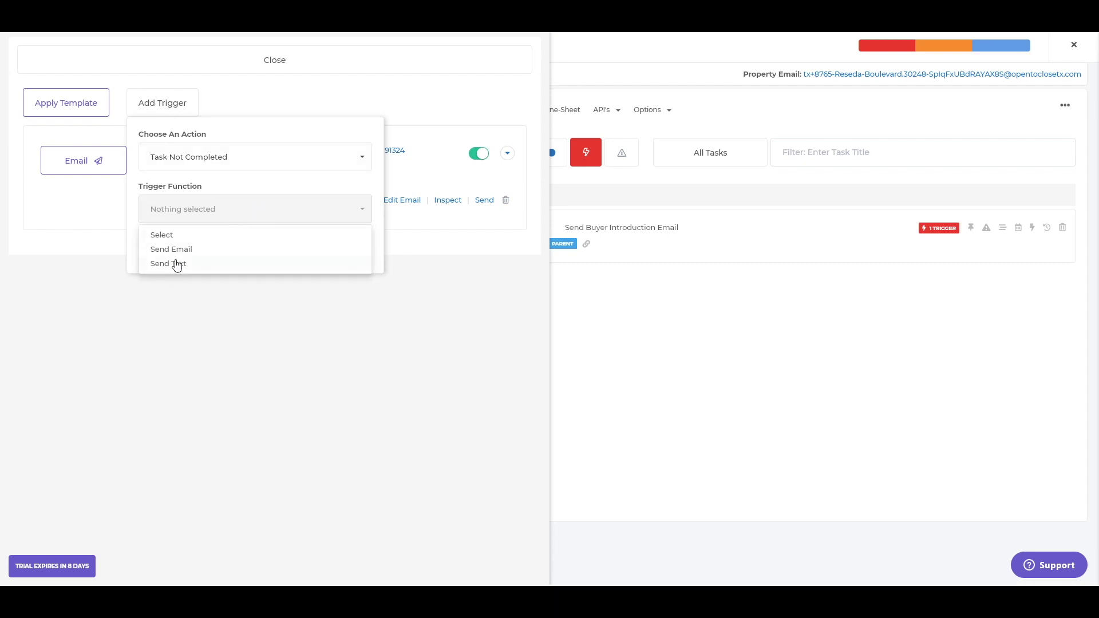
{"action": "left_click", "coordinate": [172, 267]}
{"action": "left_click", "coordinate": [157, 245]}
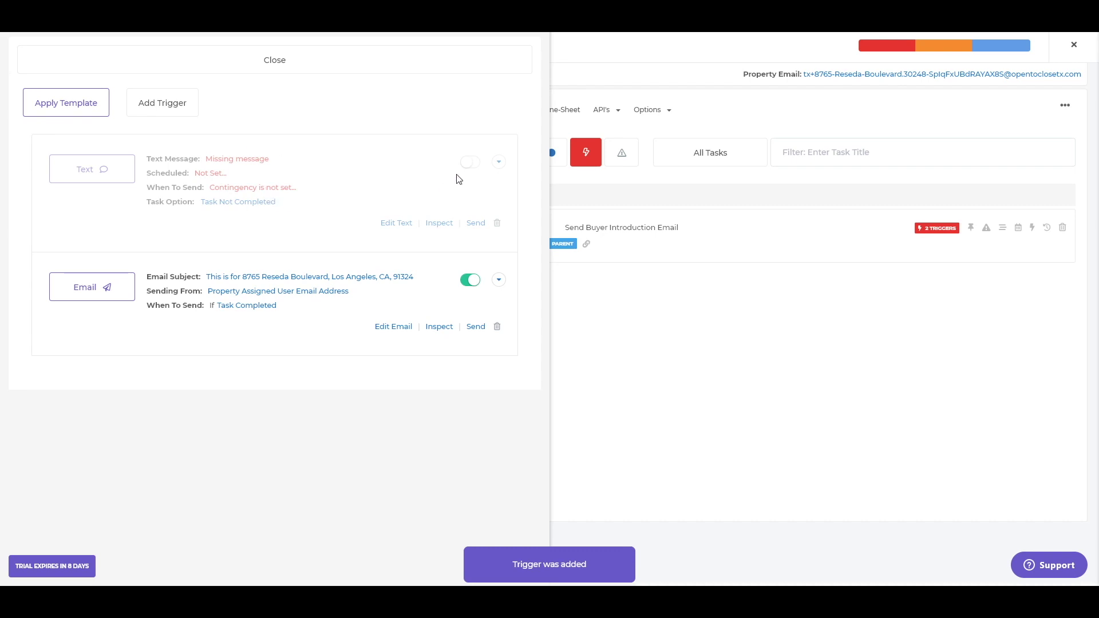
{"action": "left_click", "coordinate": [234, 163]}
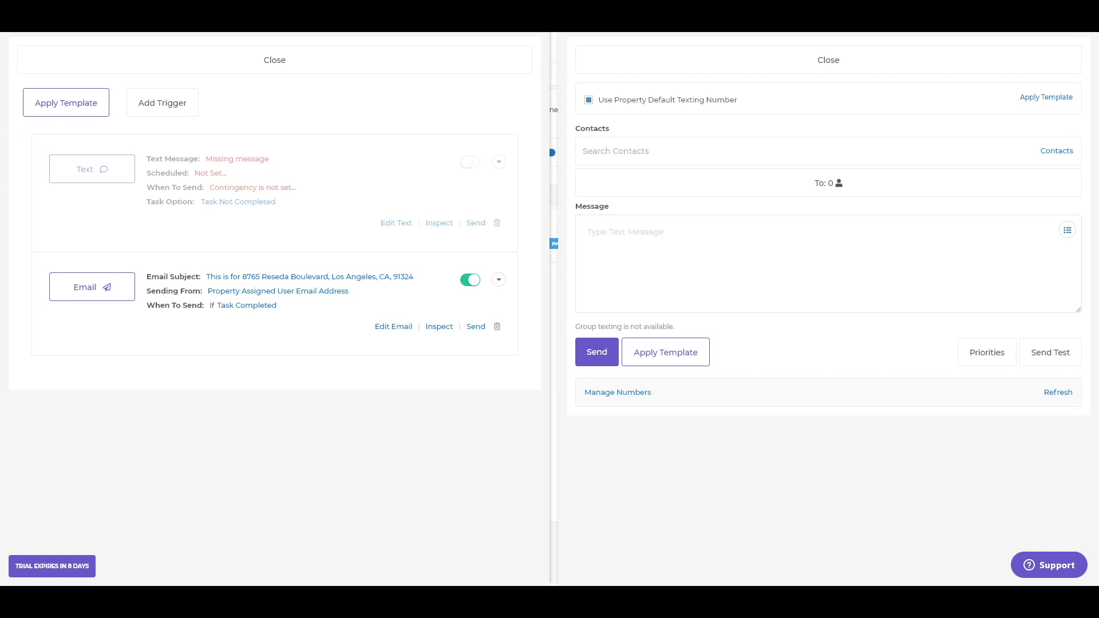
Set the text trigger's When To Send to 9:00 AM, 3 Business Day(s) after the task is due
{"action": "left_click", "coordinate": [631, 68]}
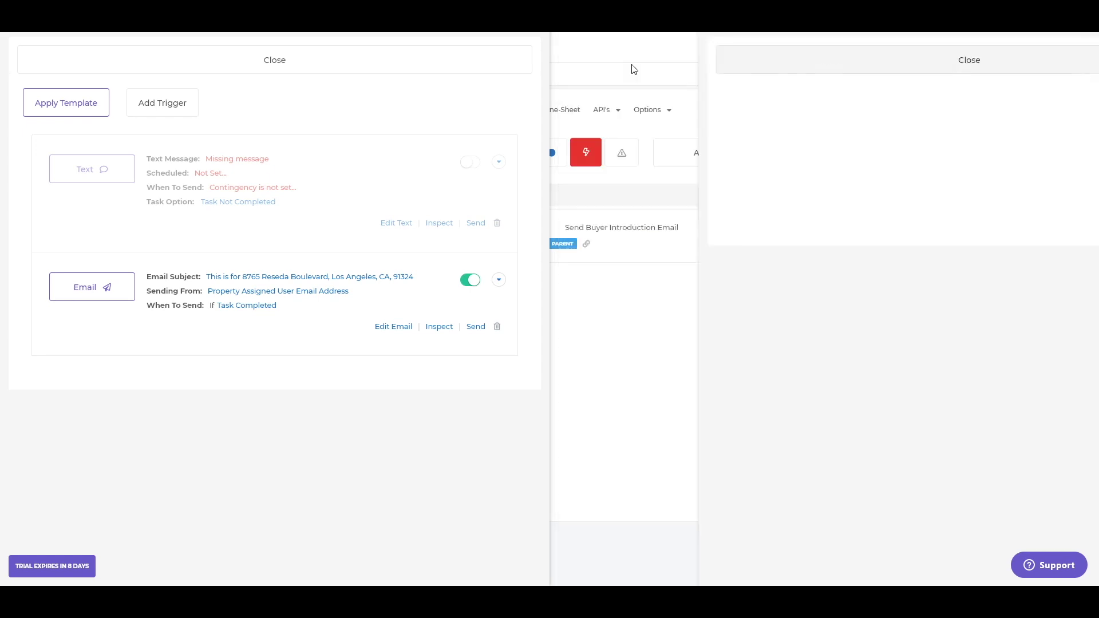
{"action": "left_click", "coordinate": [261, 187]}
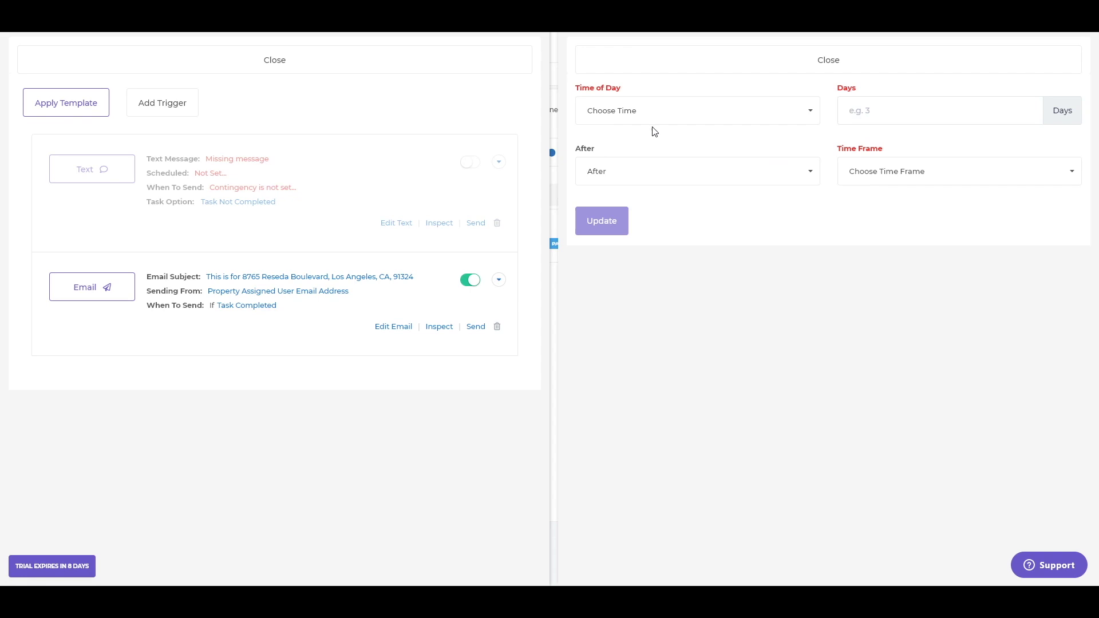
{"action": "left_click", "coordinate": [653, 120]}
{"action": "scroll", "coordinate": [609, 232], "scroll_direction": "down", "scroll_amount": 5}
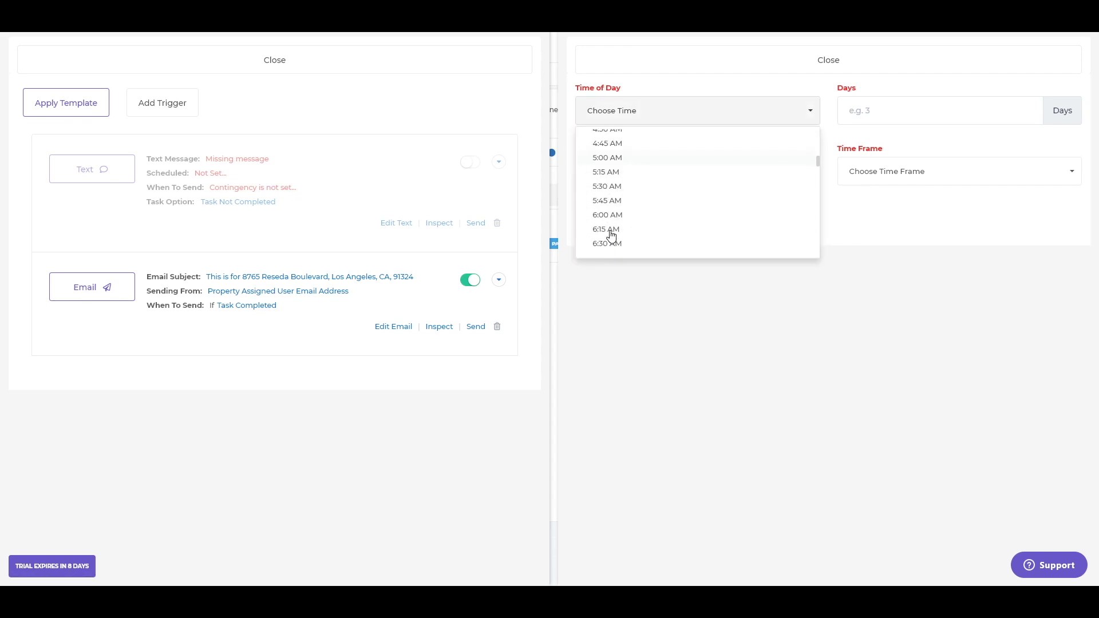
{"action": "scroll", "coordinate": [609, 234], "scroll_direction": "down", "scroll_amount": 3}
{"action": "left_click", "coordinate": [609, 231]}
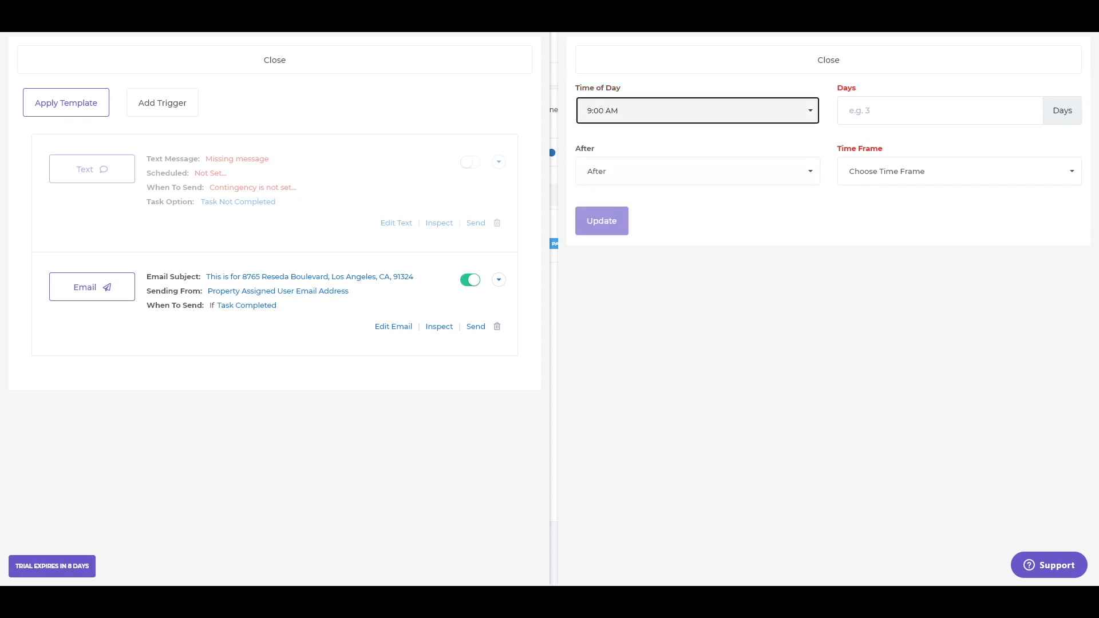
{"action": "left_click", "coordinate": [888, 111]}
{"action": "type", "text": "3"}
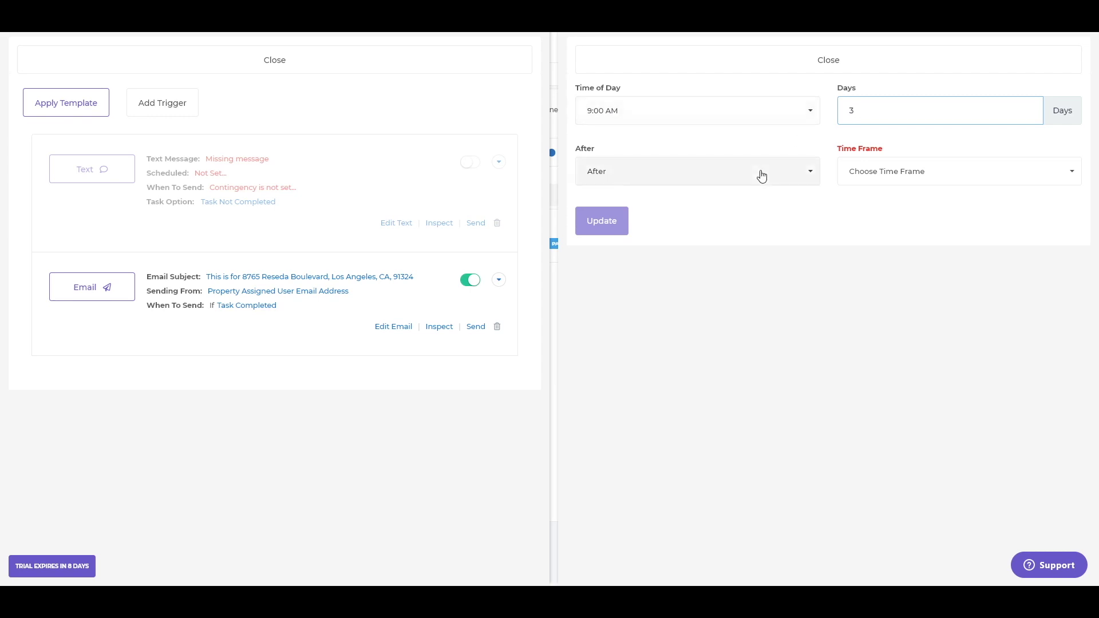
{"action": "left_click", "coordinate": [888, 173]}
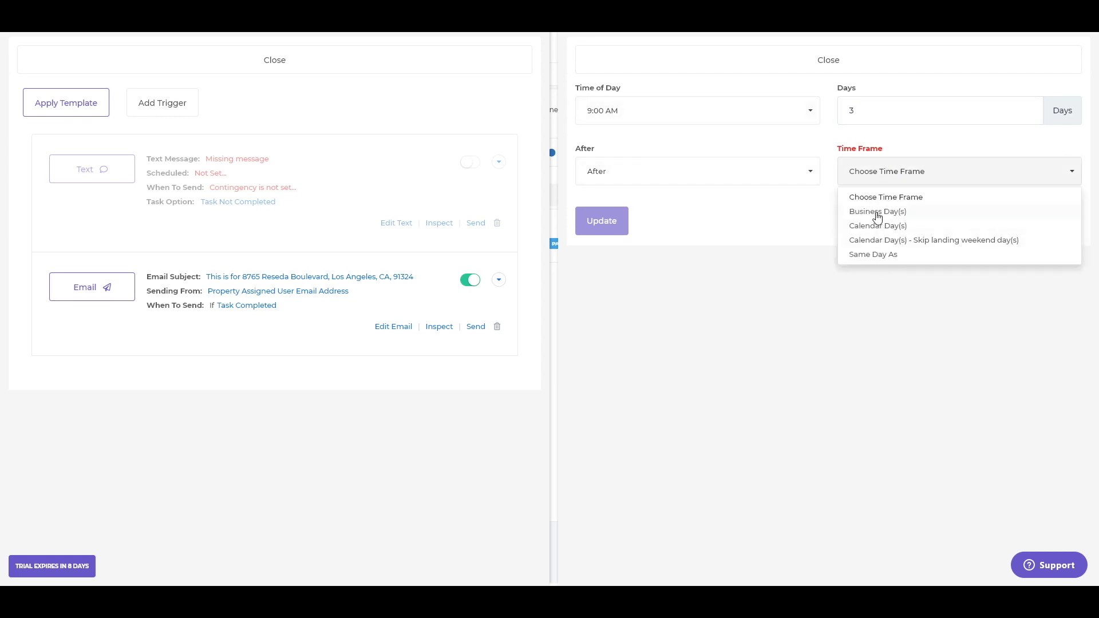
{"action": "left_click", "coordinate": [877, 212]}
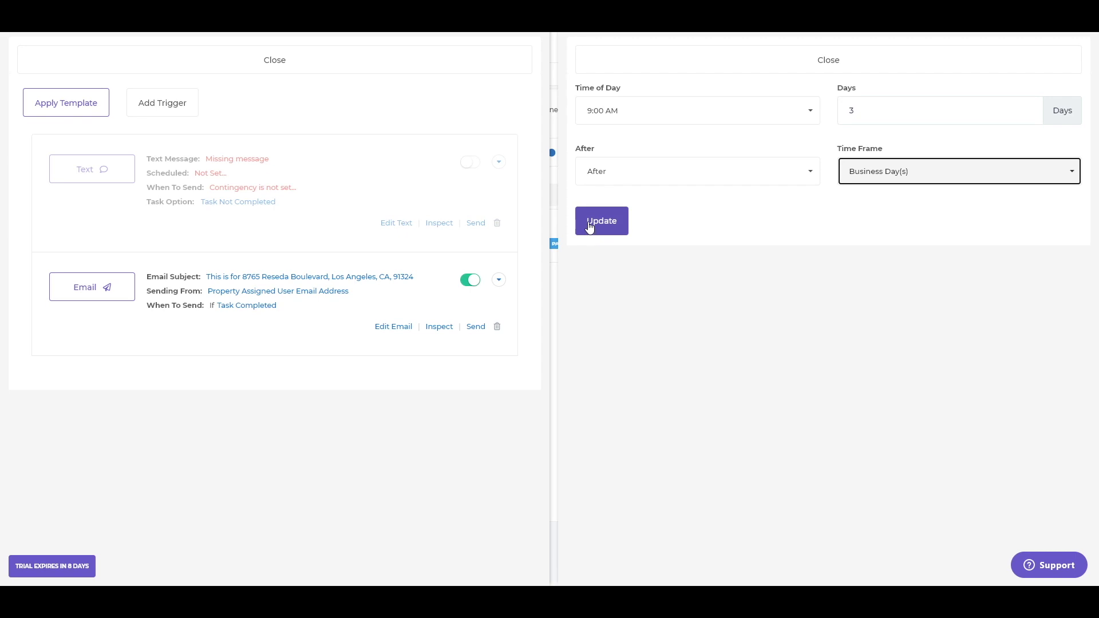
{"action": "left_click", "coordinate": [608, 236]}
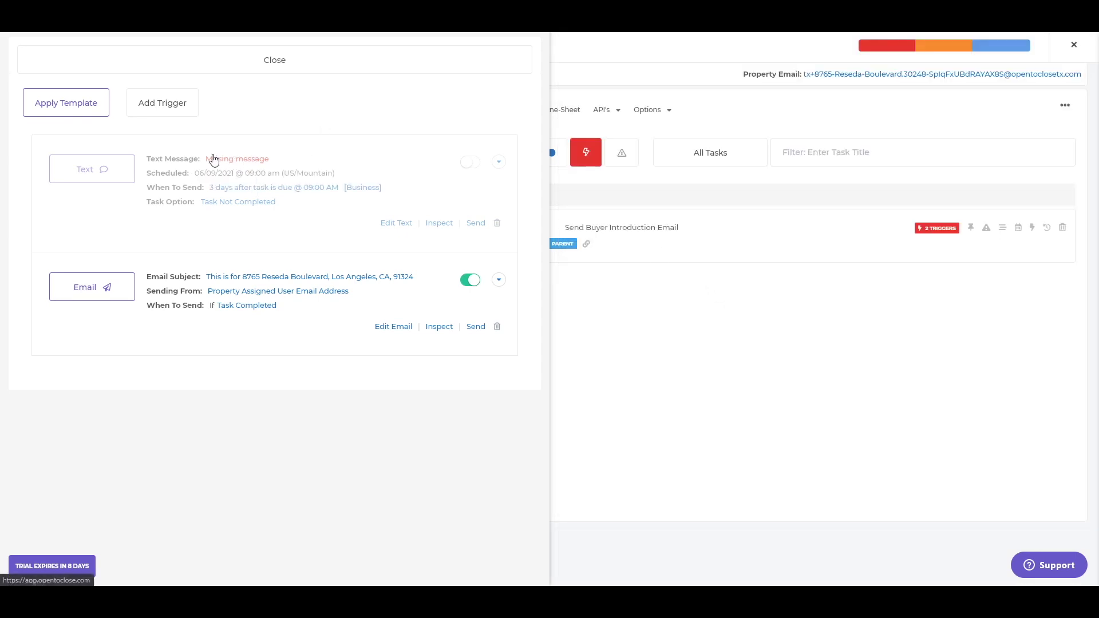
Switch the text trigger on and write the message 'Hello'
{"action": "left_click", "coordinate": [478, 164]}
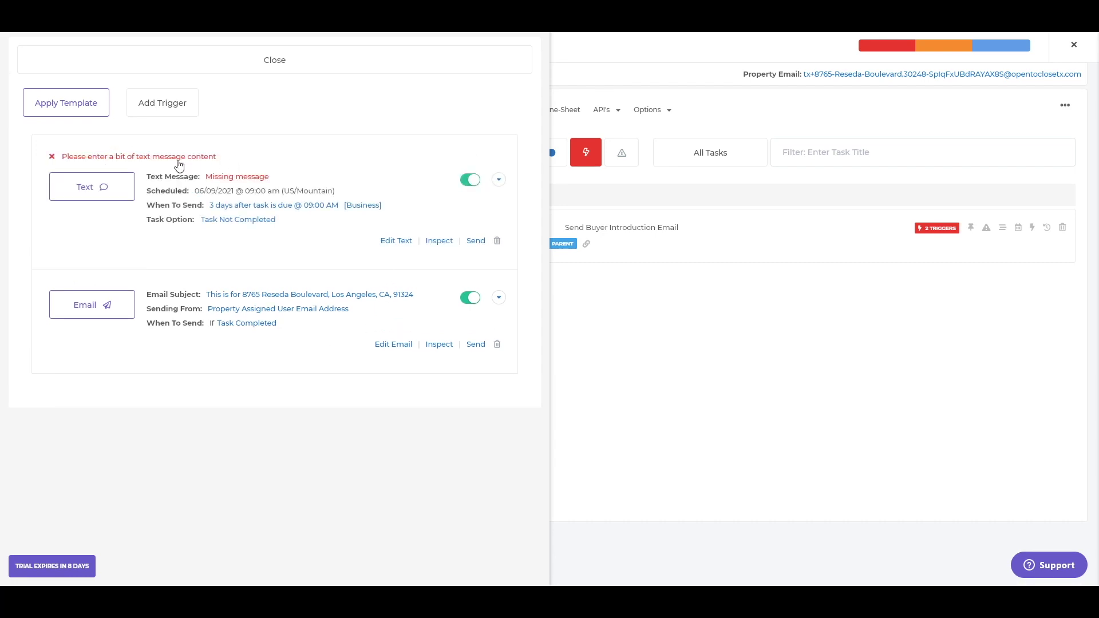
{"action": "left_click", "coordinate": [252, 178]}
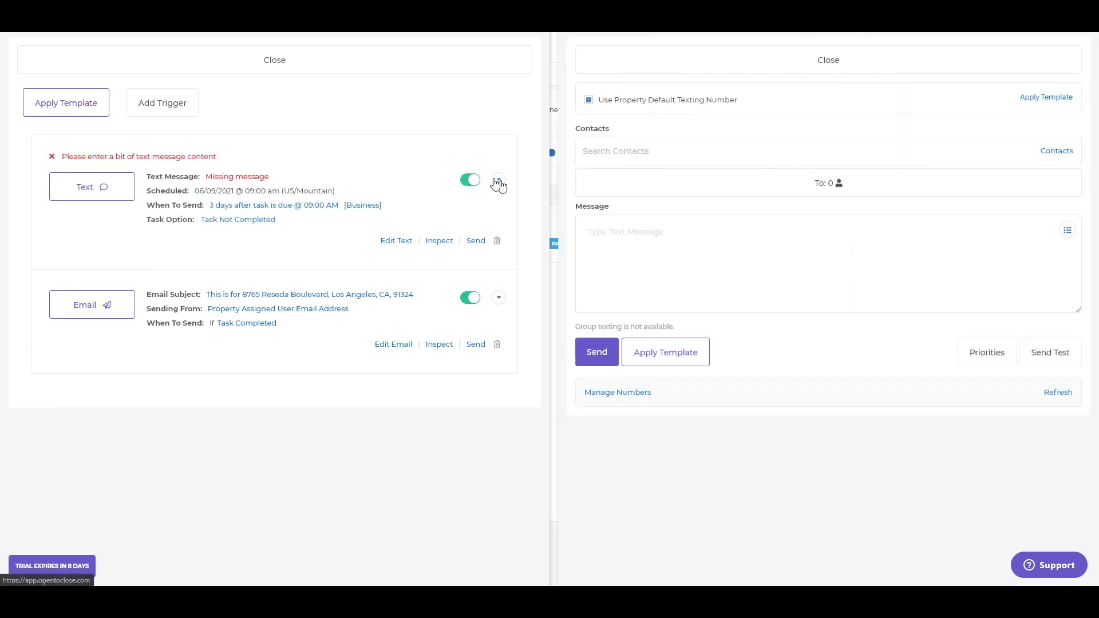
{"action": "type", "text": "Hello"}
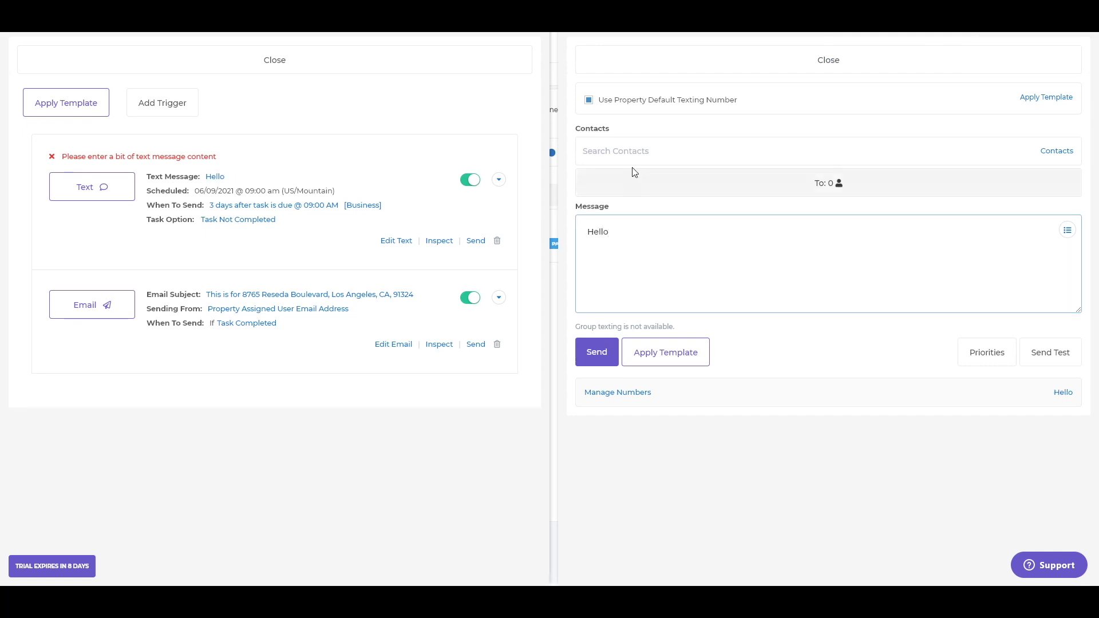
Add a searched contact as the text recipient and close both trigger panels
{"action": "left_click", "coordinate": [629, 156]}
{"action": "type", "text": "D"}
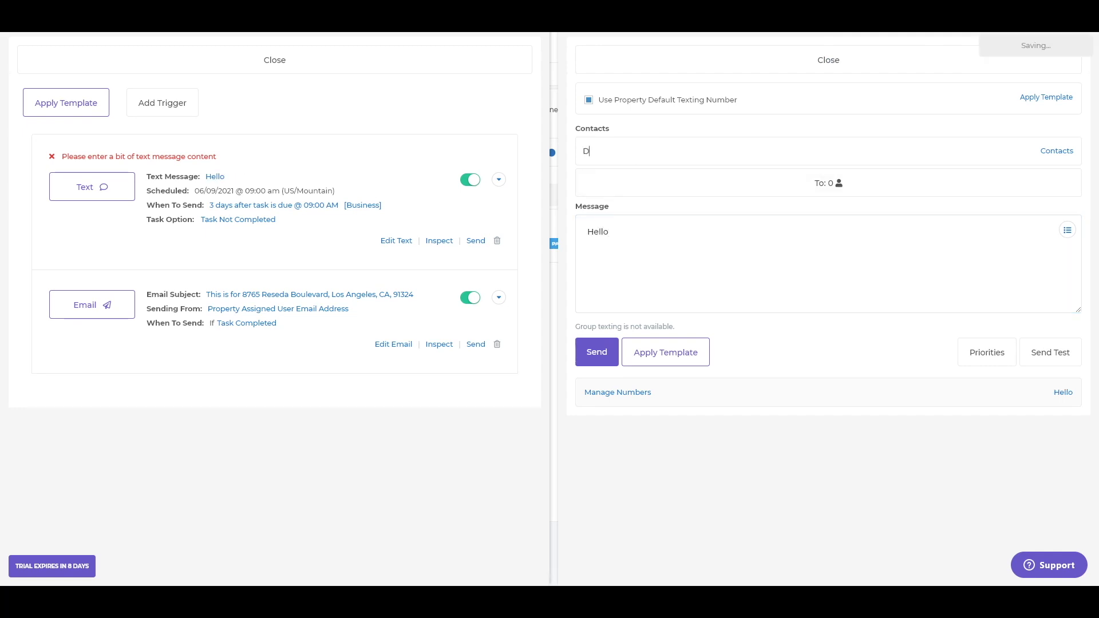
{"action": "left_click", "coordinate": [628, 183]}
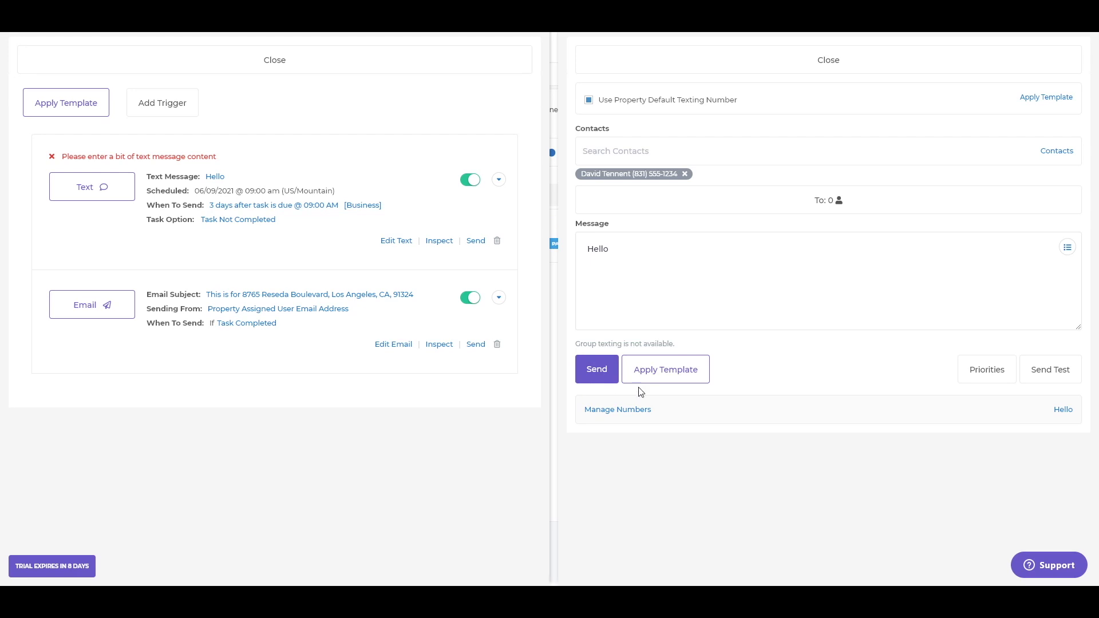
{"action": "left_click", "coordinate": [743, 68]}
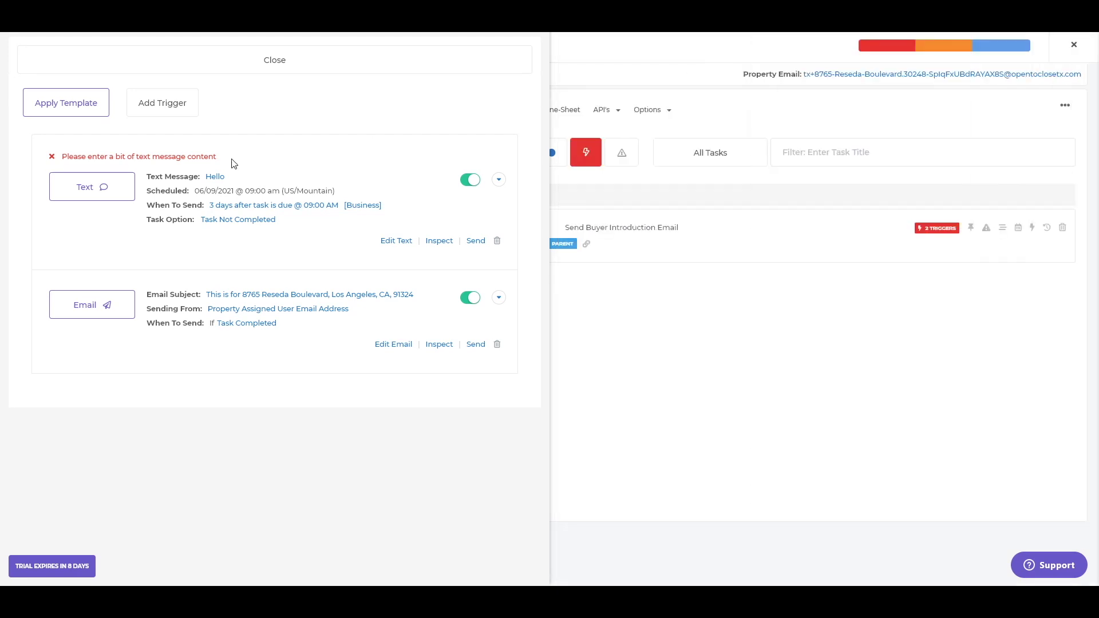
{"action": "left_click", "coordinate": [247, 61]}
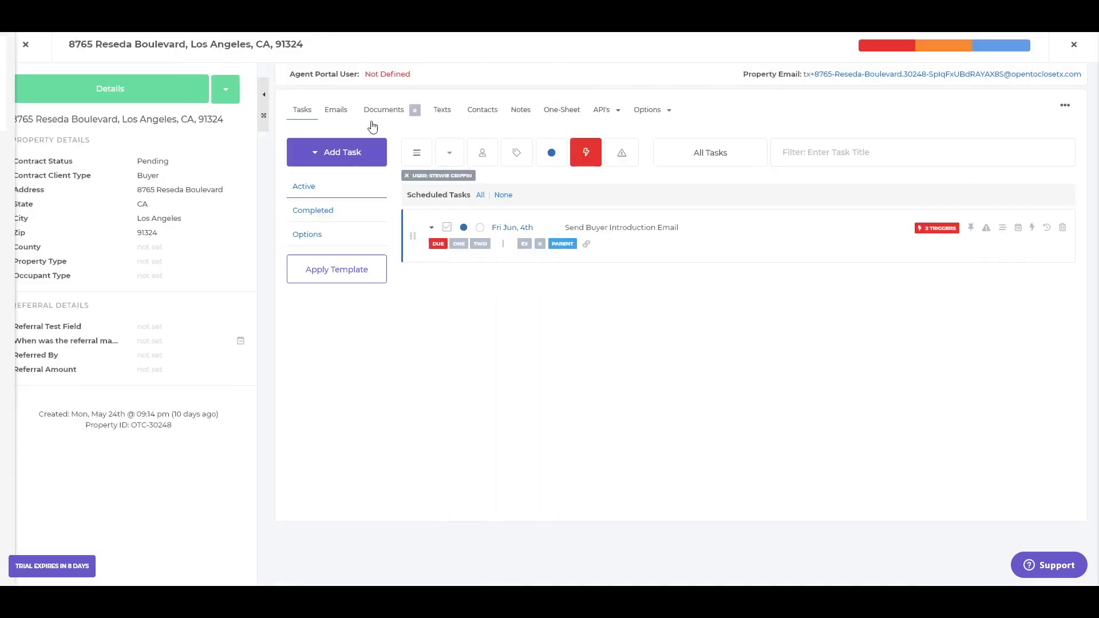
Delete the text trigger from Send Buyer Introduction Email, leaving only its email trigger
{"action": "left_click", "coordinate": [931, 229]}
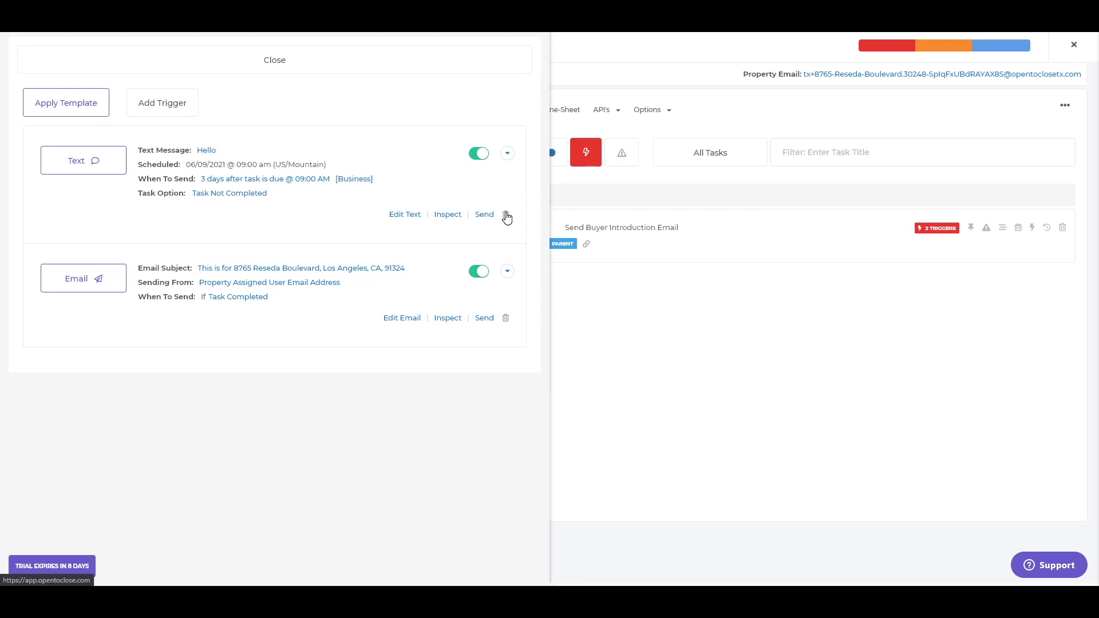
{"action": "left_click", "coordinate": [506, 215]}
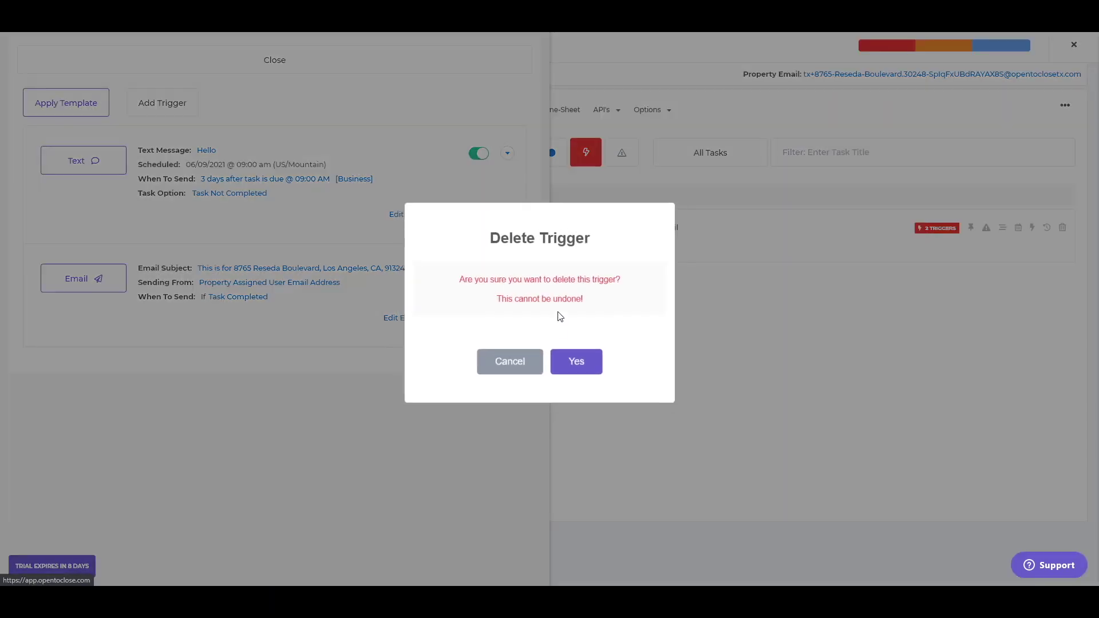
{"action": "left_click", "coordinate": [582, 364]}
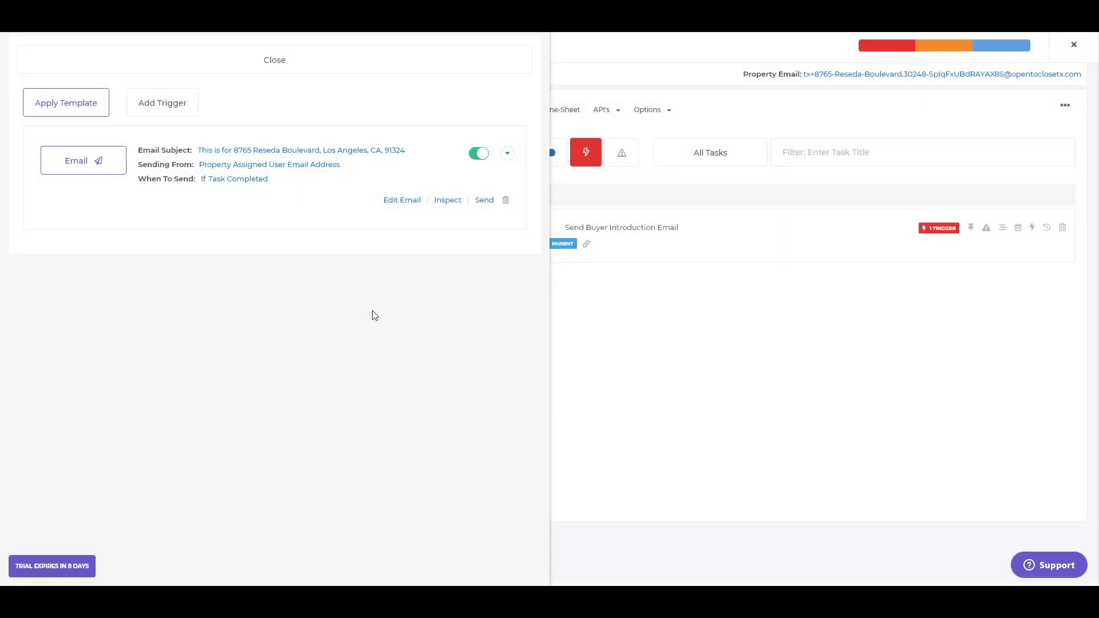
{"action": "left_click", "coordinate": [319, 63]}
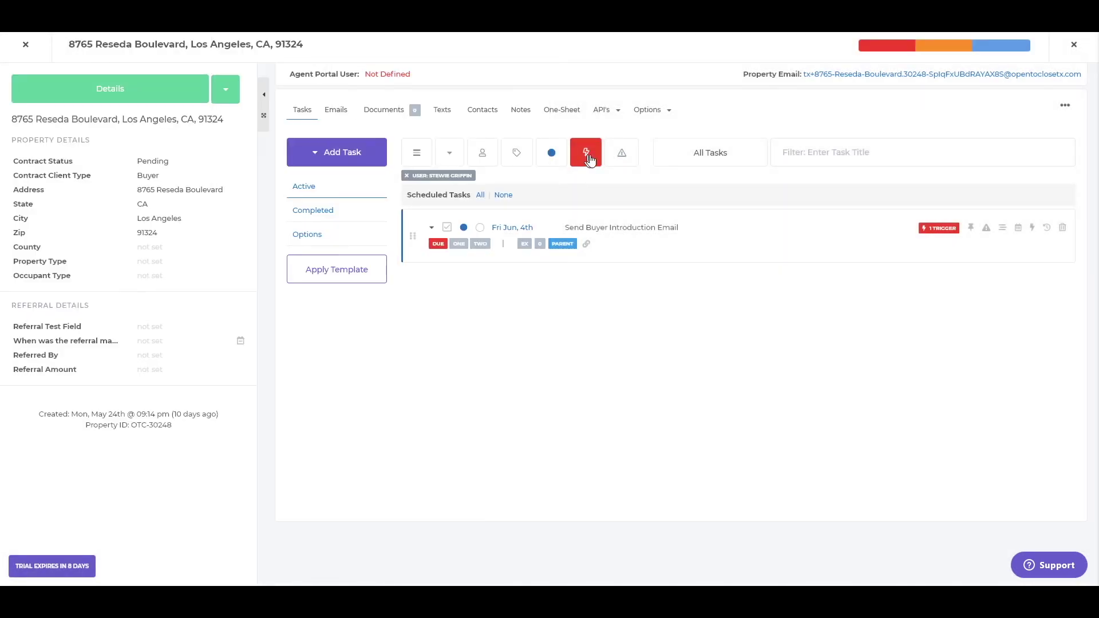
Turn off the trigger, warning and colour filters and remove the assigned-user filter chip
{"action": "left_click", "coordinate": [621, 161]}
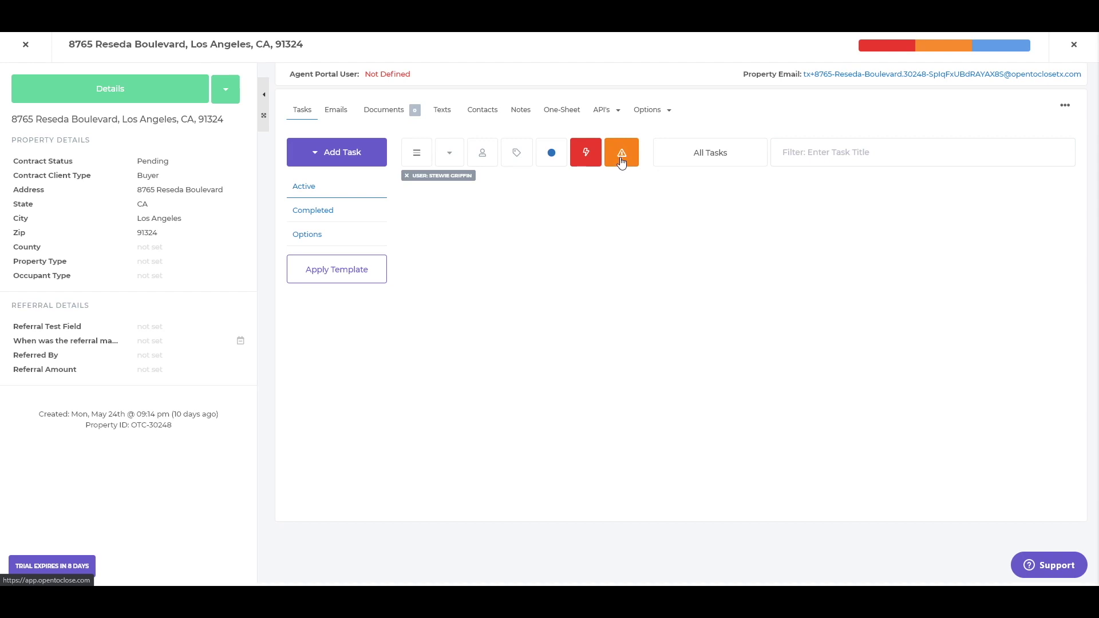
{"action": "left_click", "coordinate": [586, 163]}
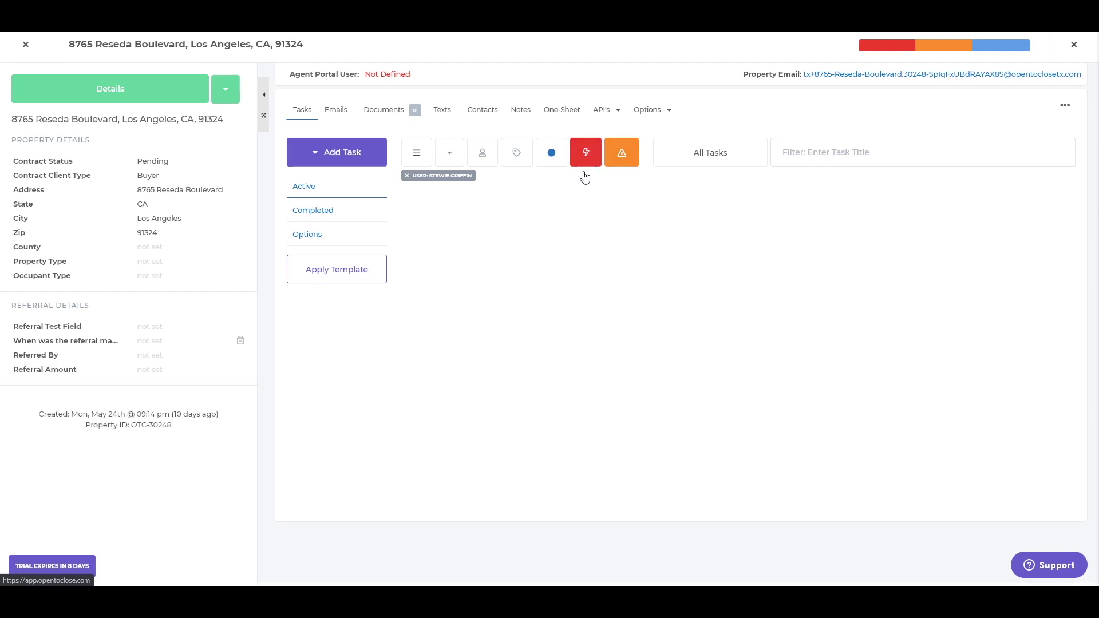
{"action": "left_click", "coordinate": [552, 153]}
{"action": "left_click", "coordinate": [663, 313]}
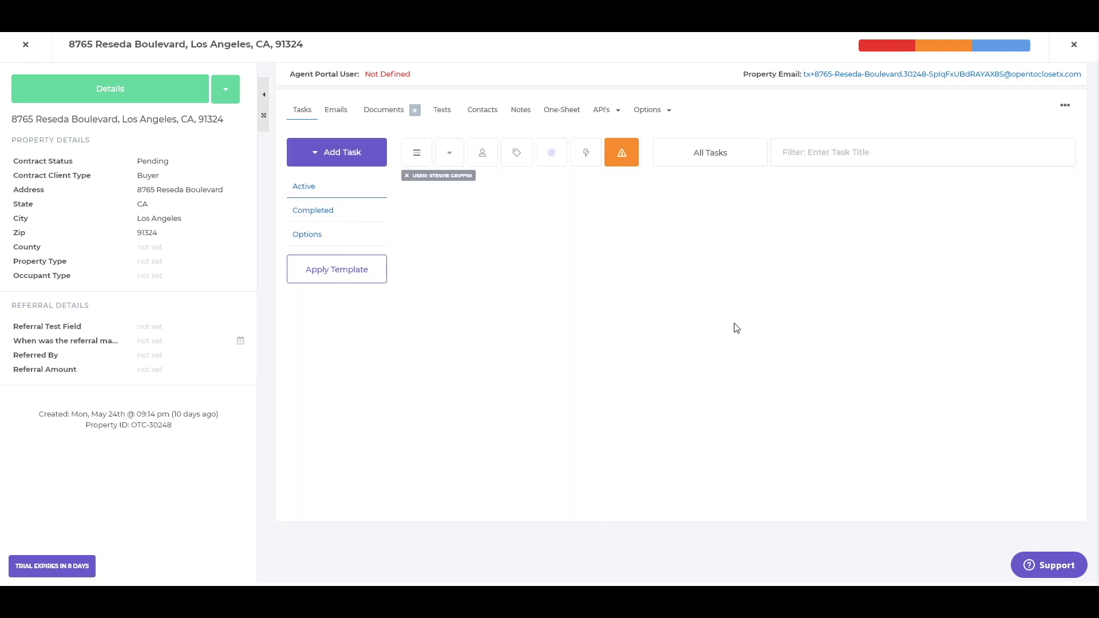
{"action": "left_click", "coordinate": [619, 153]}
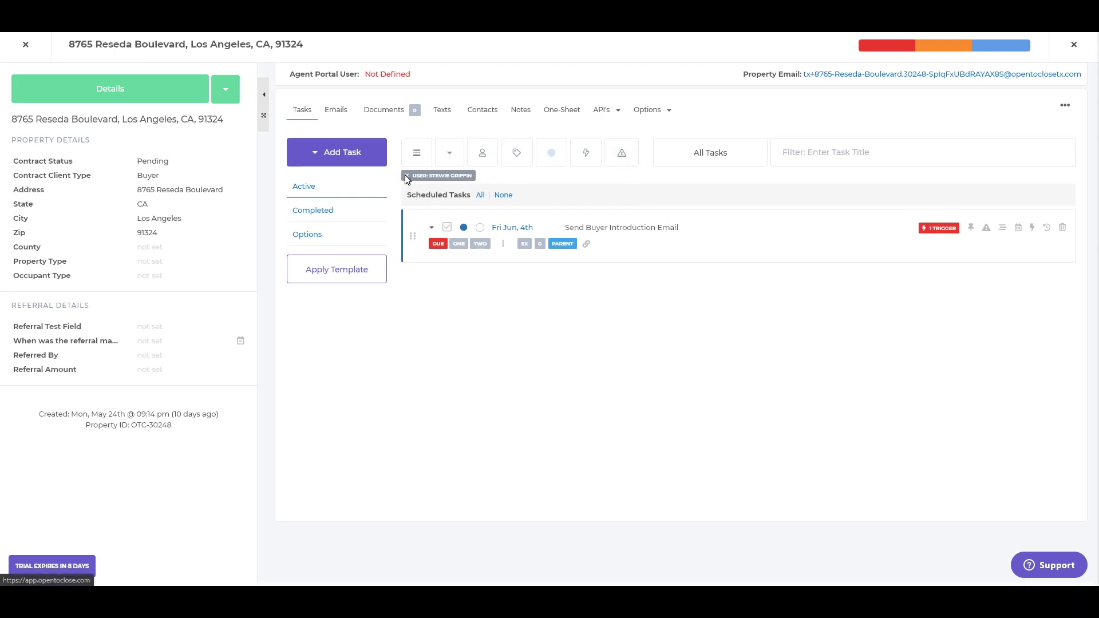
{"action": "left_click", "coordinate": [406, 175]}
{"action": "left_click", "coordinate": [623, 163]}
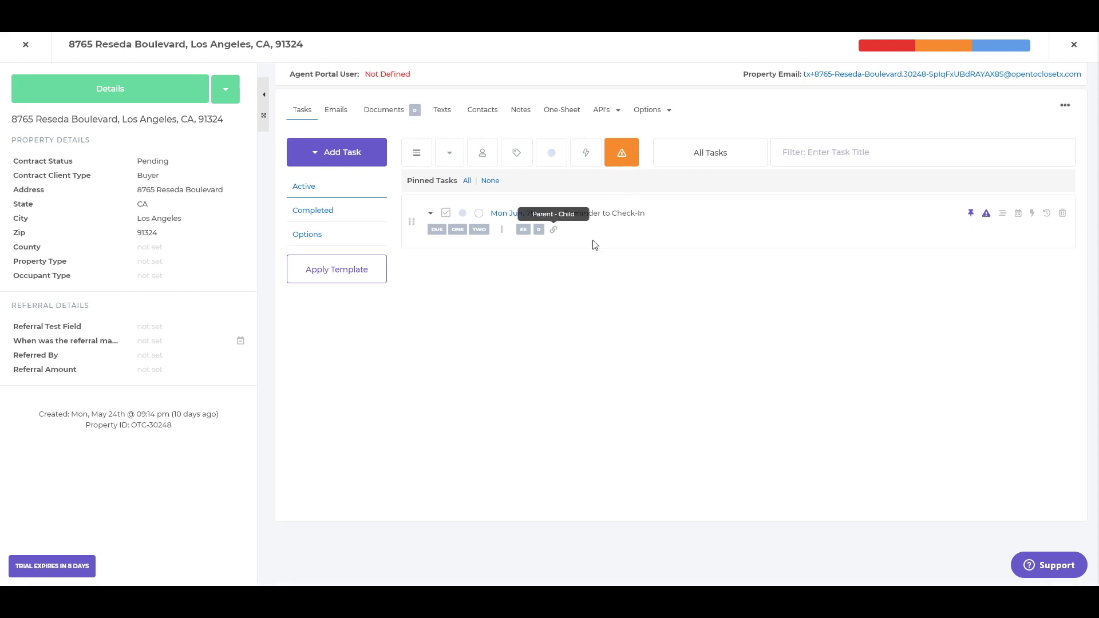
{"action": "left_click", "coordinate": [617, 156]}
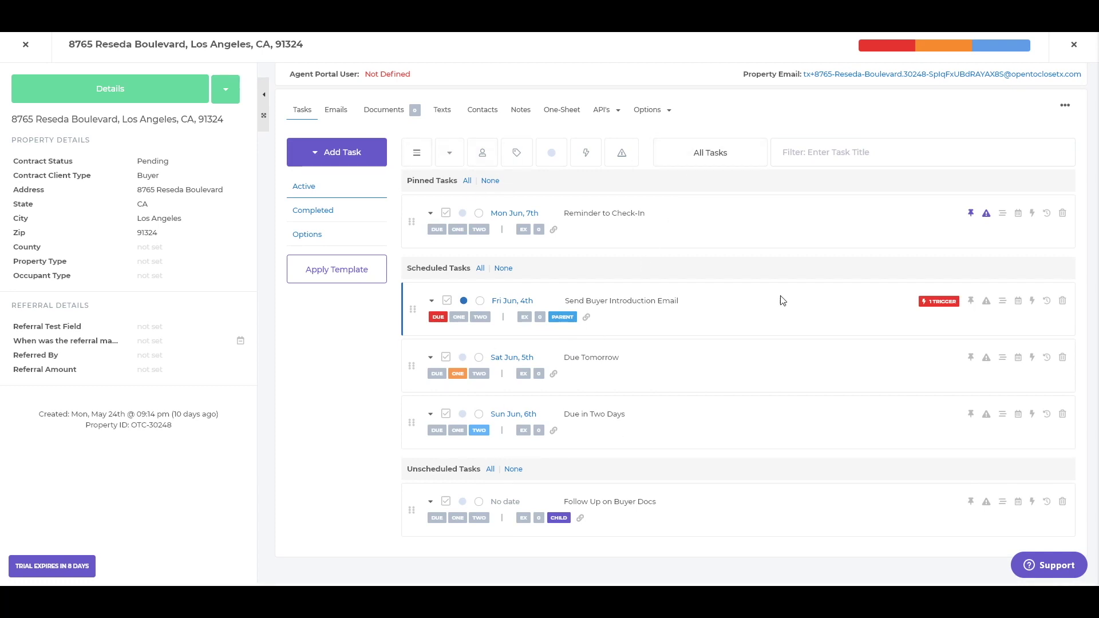
{"action": "left_click", "coordinate": [710, 152]}
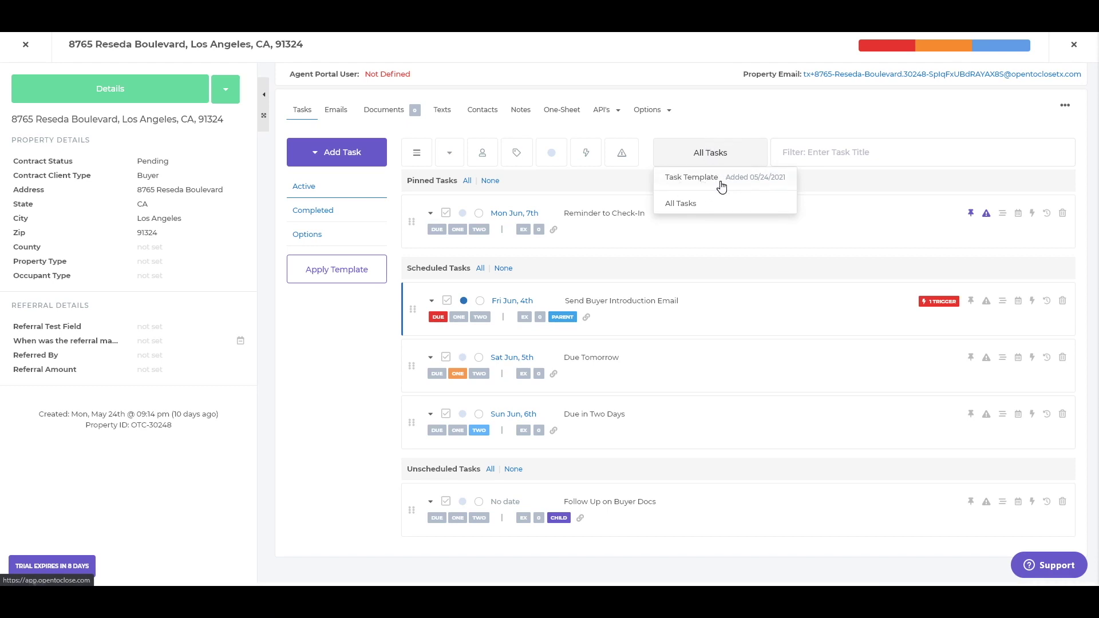
{"action": "left_click", "coordinate": [684, 204]}
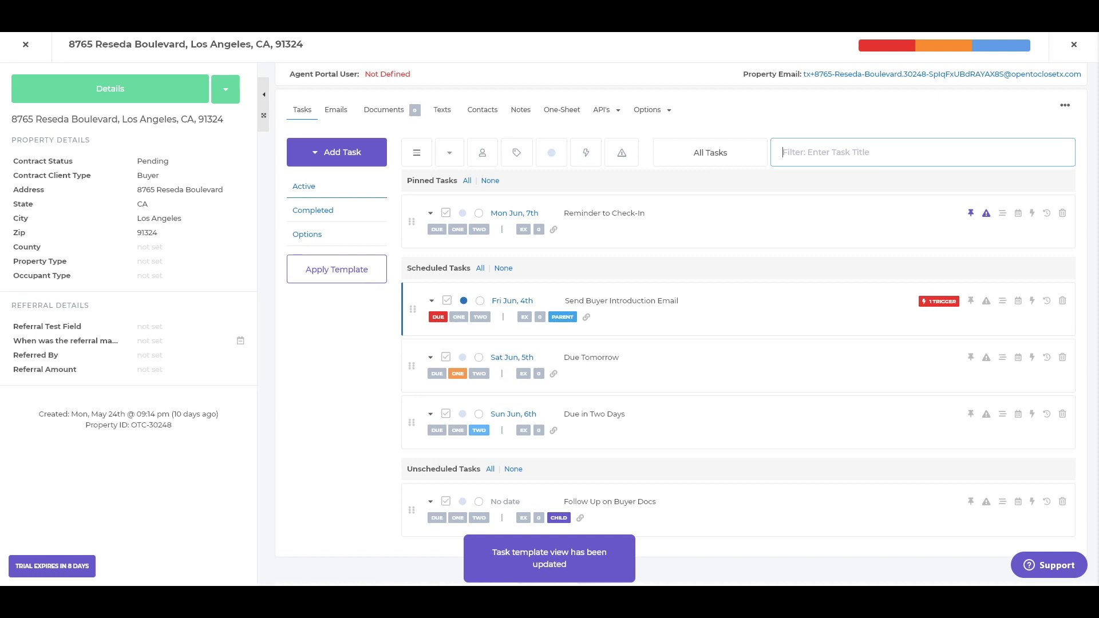
{"action": "type", "text": "I"}
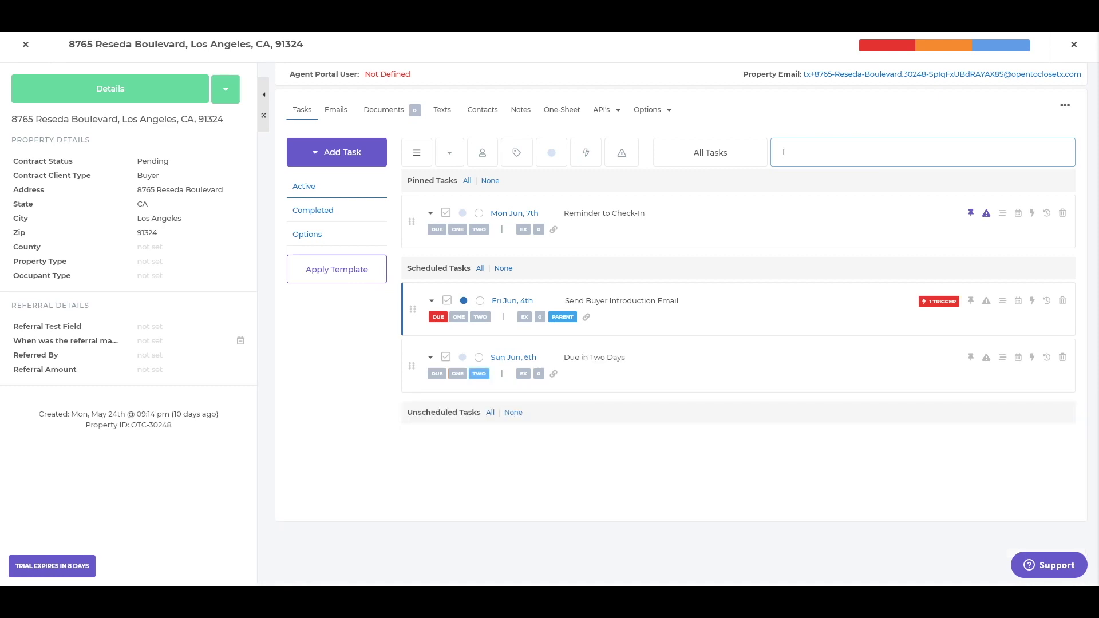
{"action": "type", "text": "ntro"}
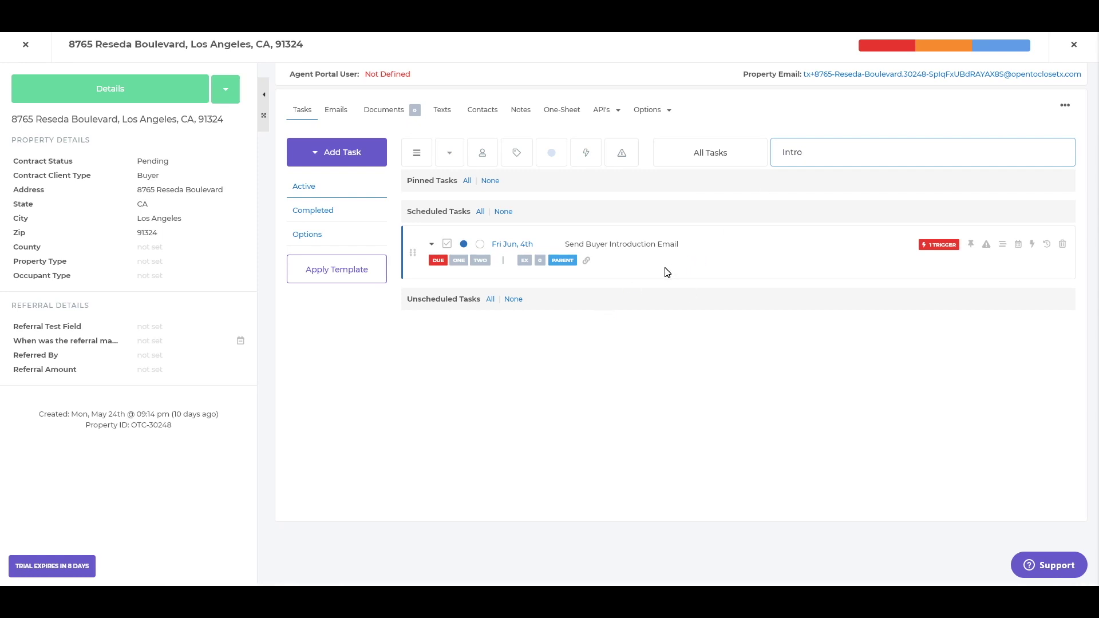
{"action": "key", "text": "ctrl+a"}
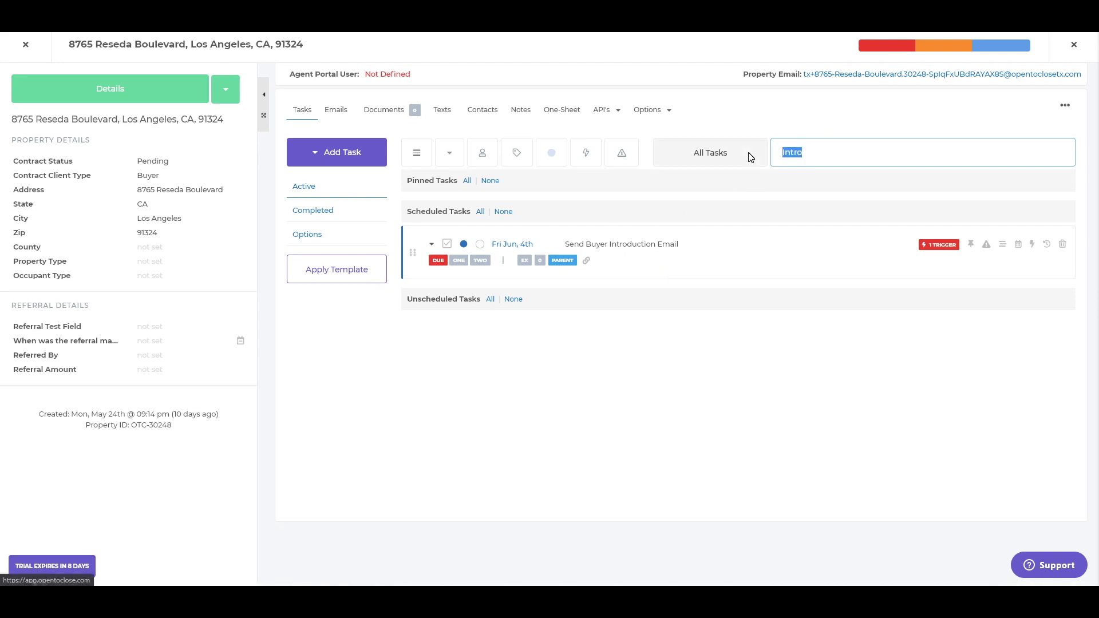
{"action": "key", "text": "BackSpace"}
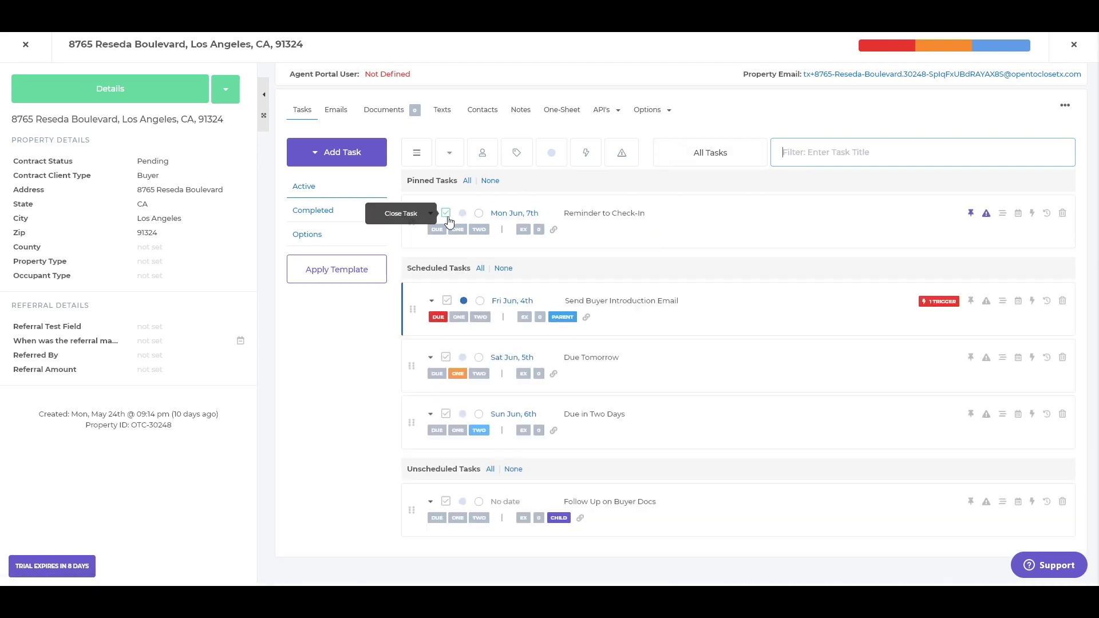
Mark Reminder to Check-In completed and view it in the Completed task list
{"action": "left_click", "coordinate": [449, 214]}
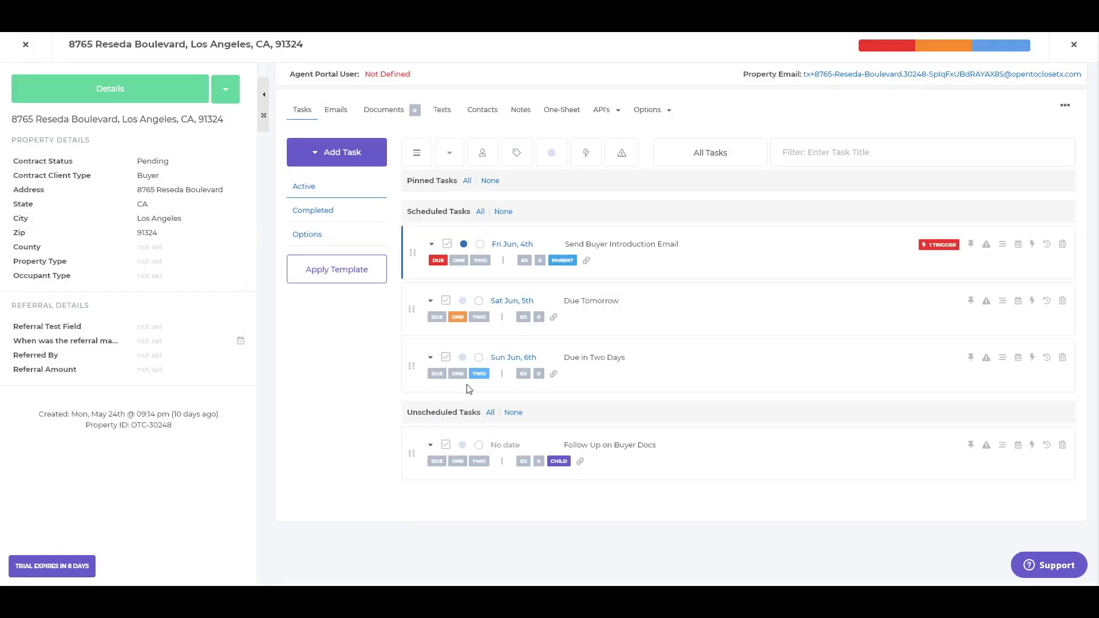
{"action": "left_click", "coordinate": [331, 212]}
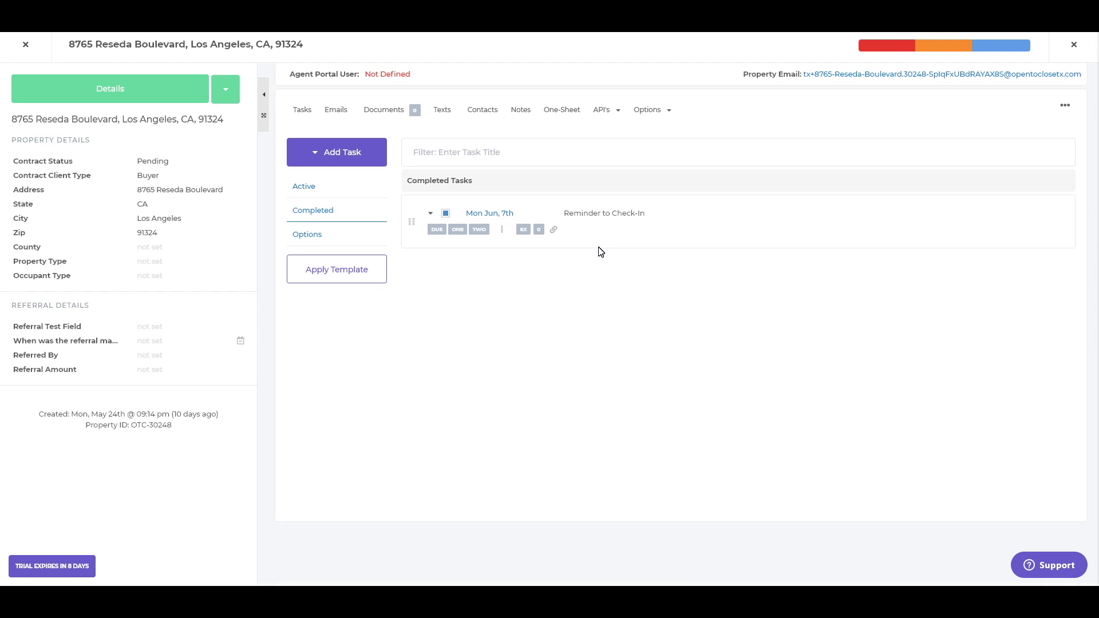
{"action": "left_click", "coordinate": [321, 235]}
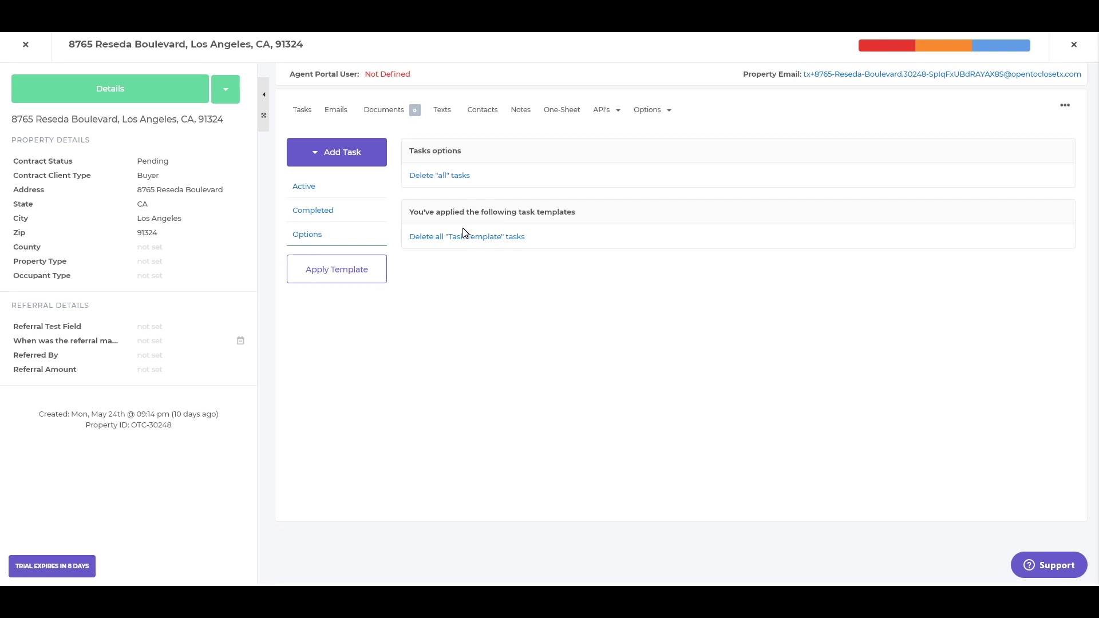
Go back to the Active task list, now headed by Send Buyer Introduction Email
{"action": "left_click", "coordinate": [314, 193]}
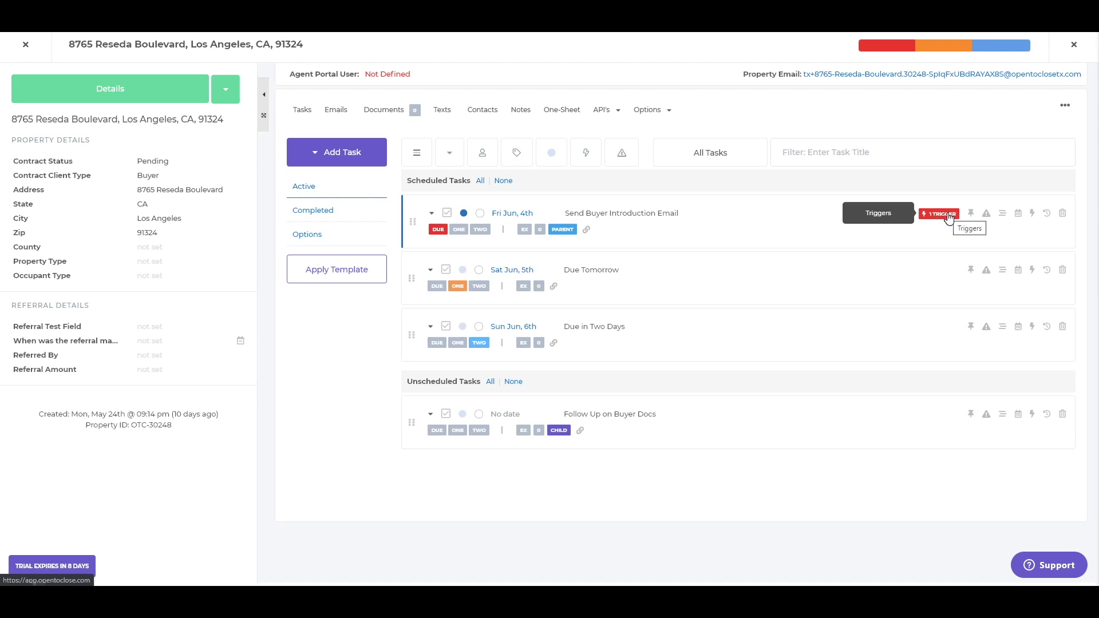
Complete Send Buyer Introduction Email, then preview and send the queued introduction email
{"action": "left_click", "coordinate": [463, 215]}
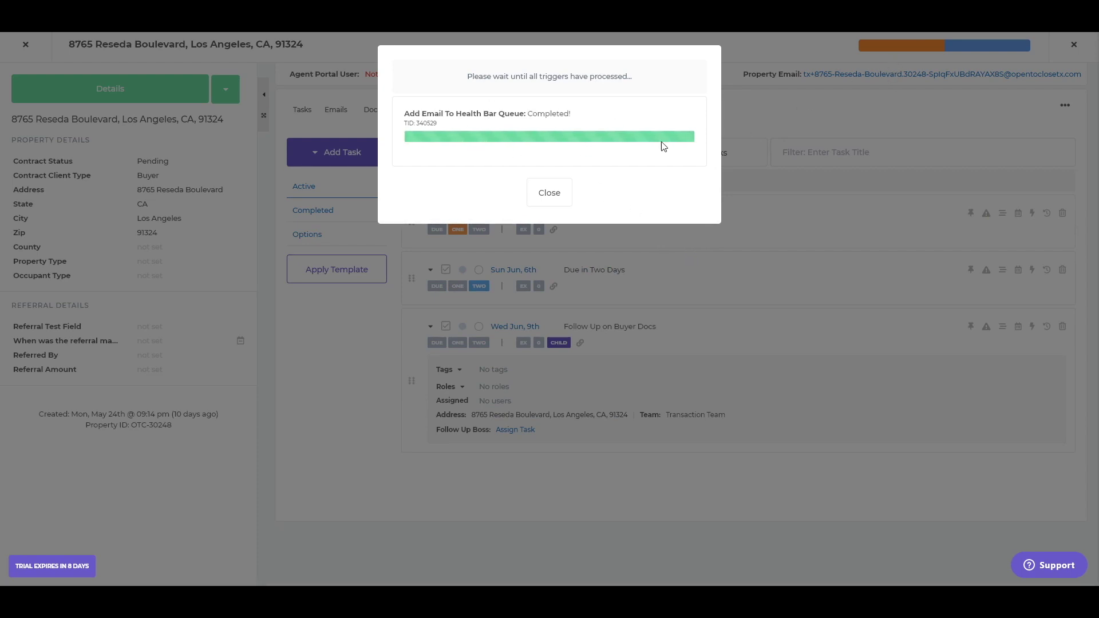
{"action": "left_click", "coordinate": [549, 191]}
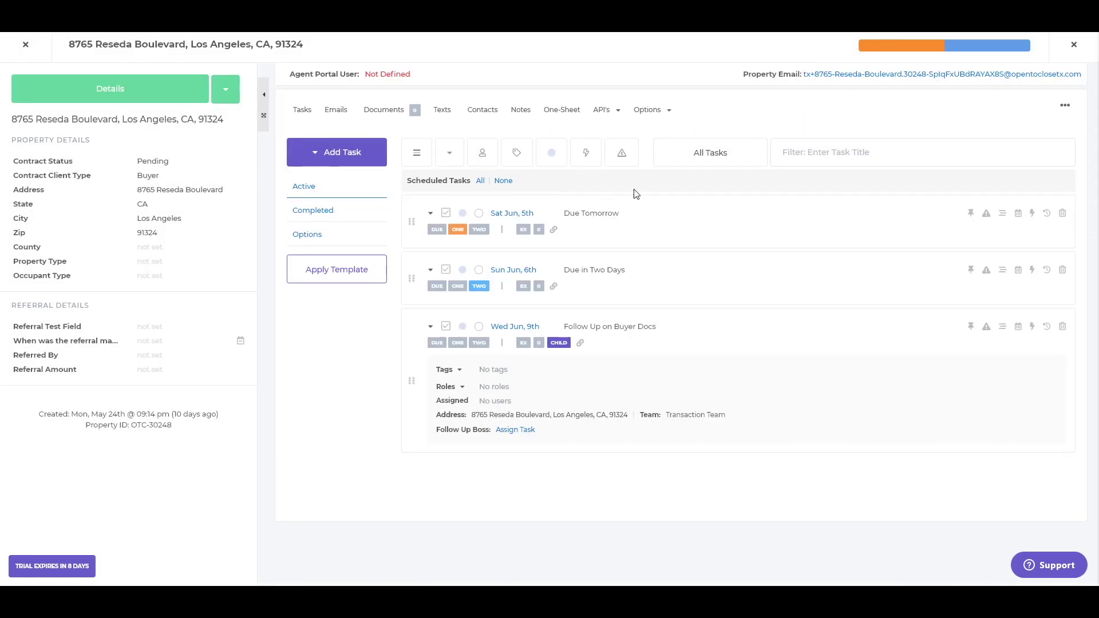
{"action": "left_click", "coordinate": [971, 49]}
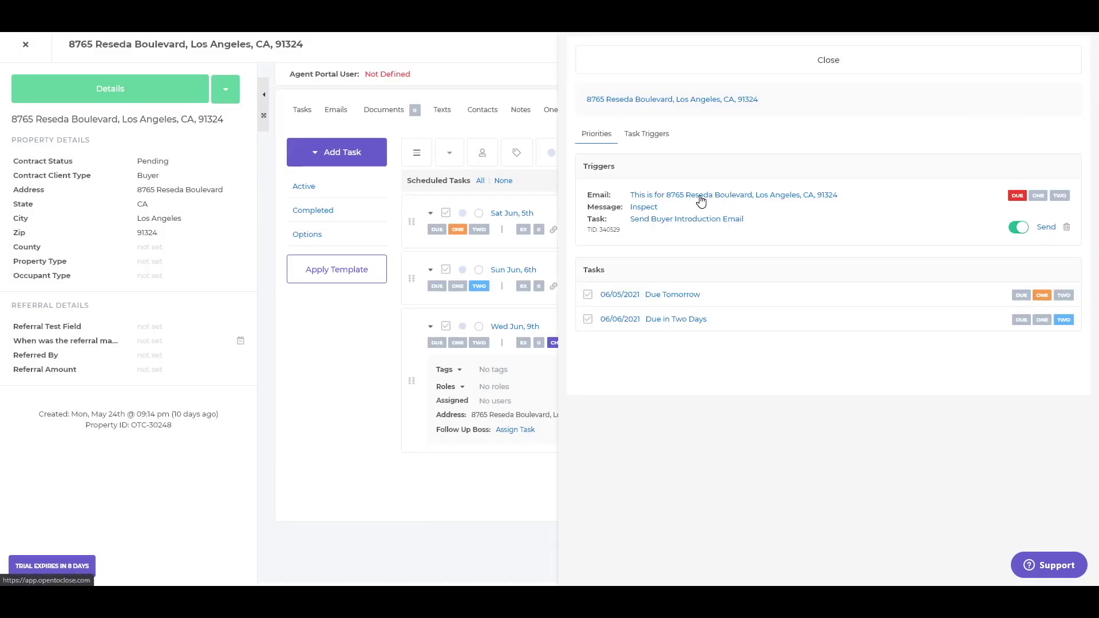
{"action": "left_click", "coordinate": [649, 208]}
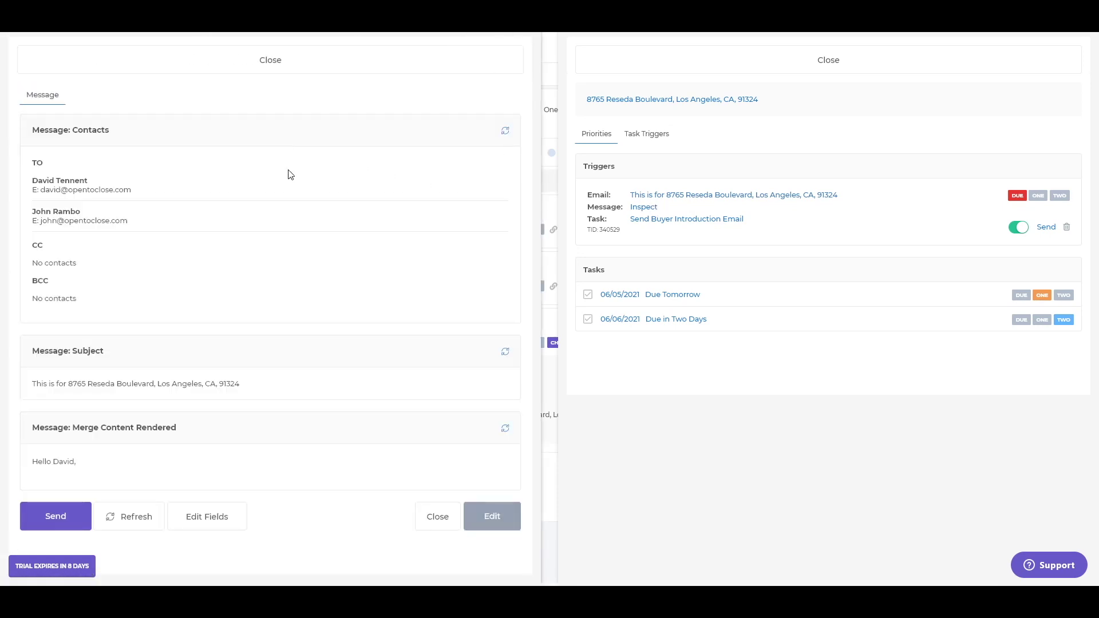
{"action": "left_click", "coordinate": [347, 68]}
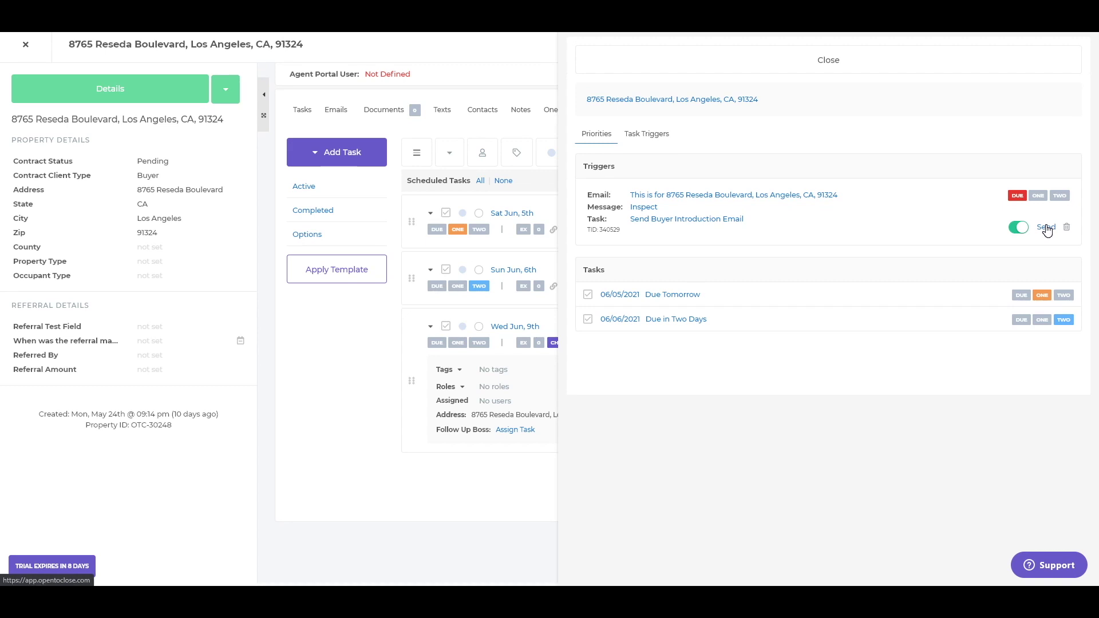
{"action": "left_click", "coordinate": [827, 64]}
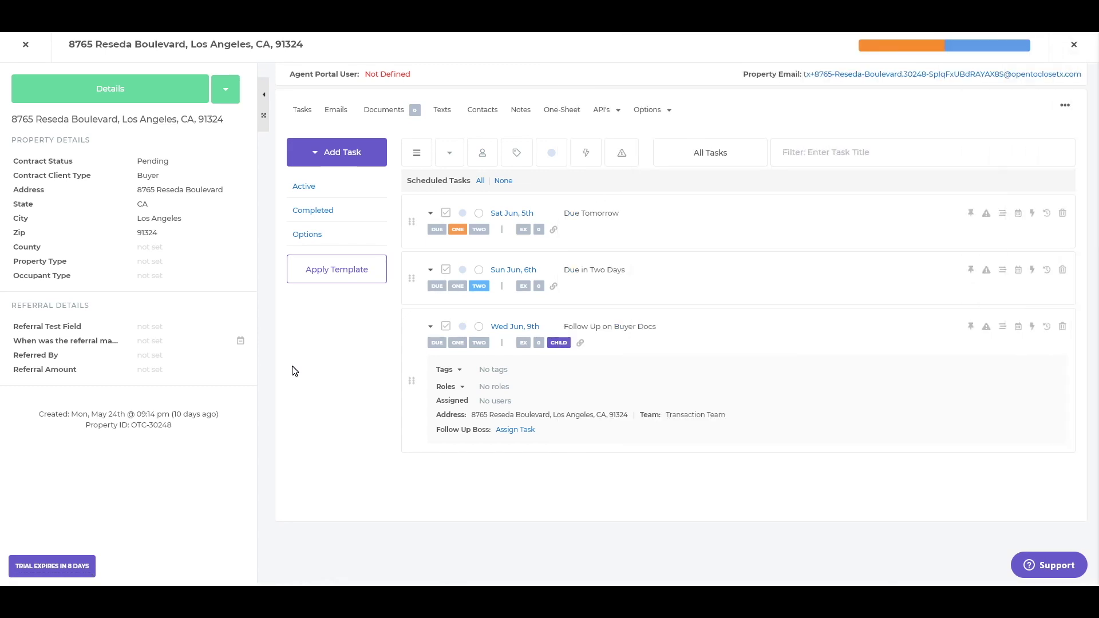